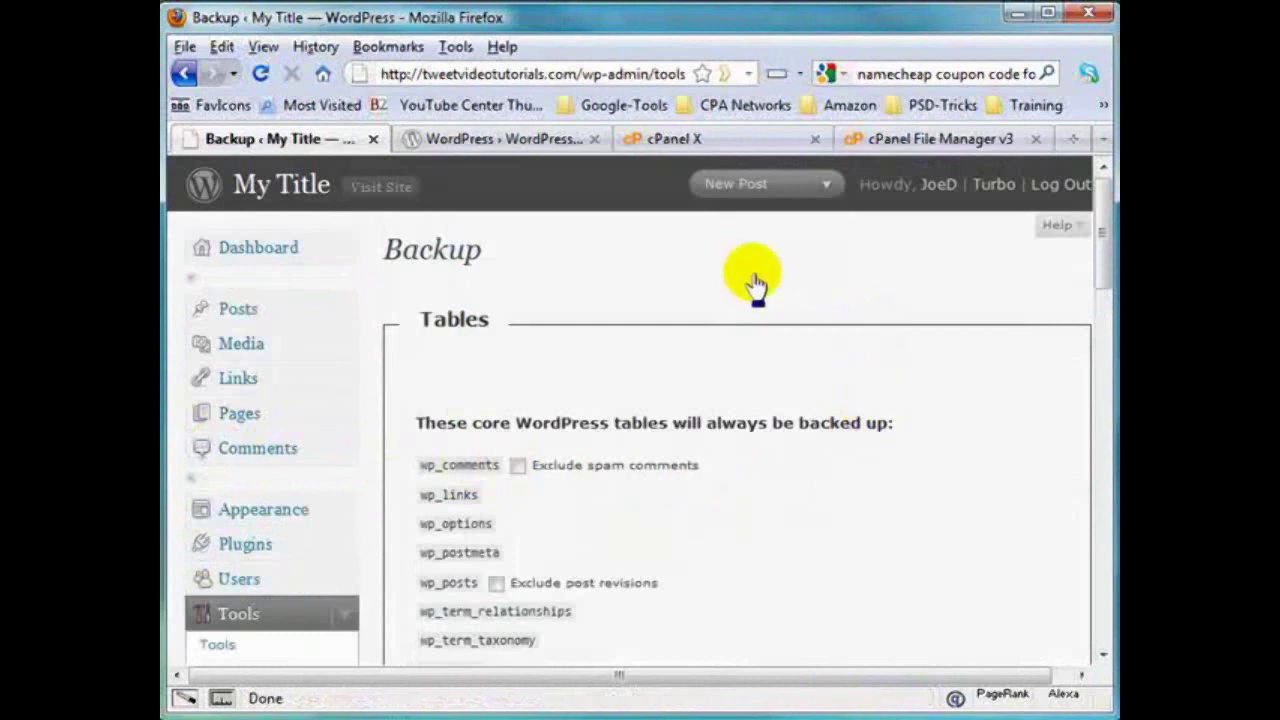
Include the optional tables wp_cbnetpo_ping_optimizer, wp_commentmeta, wp_contact_form_7 and wp_wprobot in the WordPress backup
{"action": "left_click_drag", "start_coordinate": [1103, 250], "coordinate": [1100, 290]}
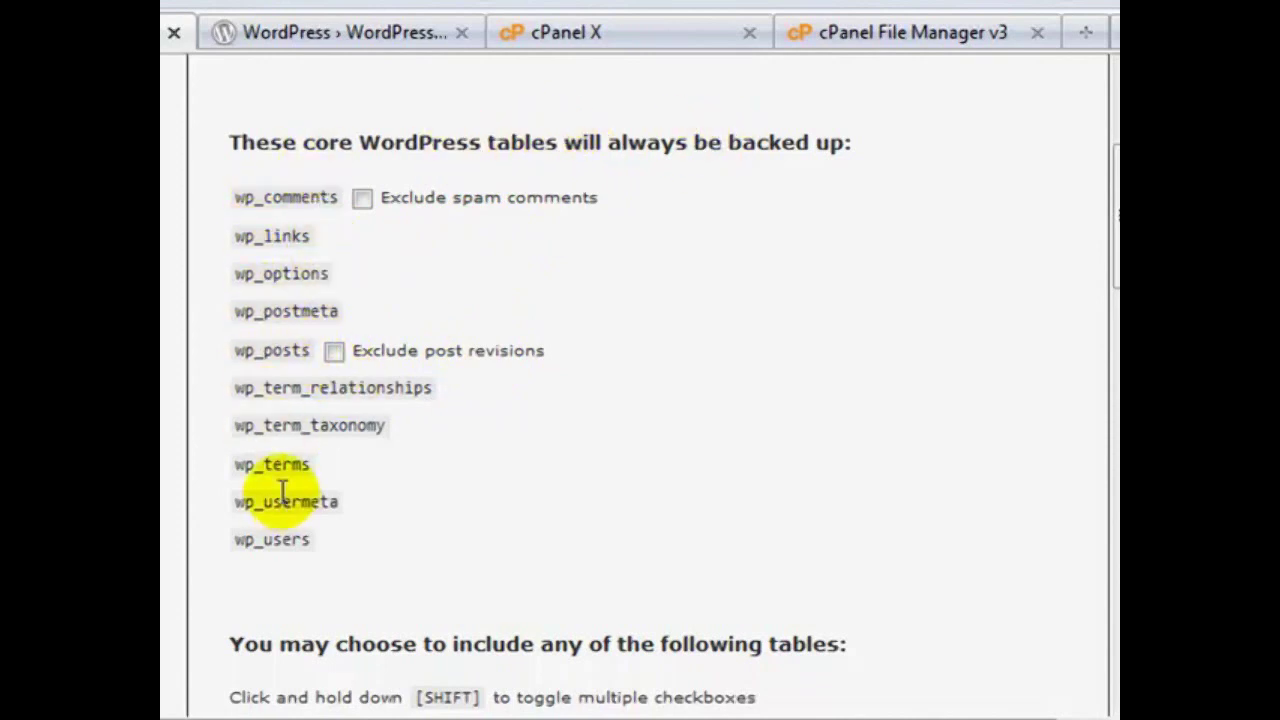
{"action": "left_click_drag", "start_coordinate": [1110, 225], "coordinate": [1108, 309]}
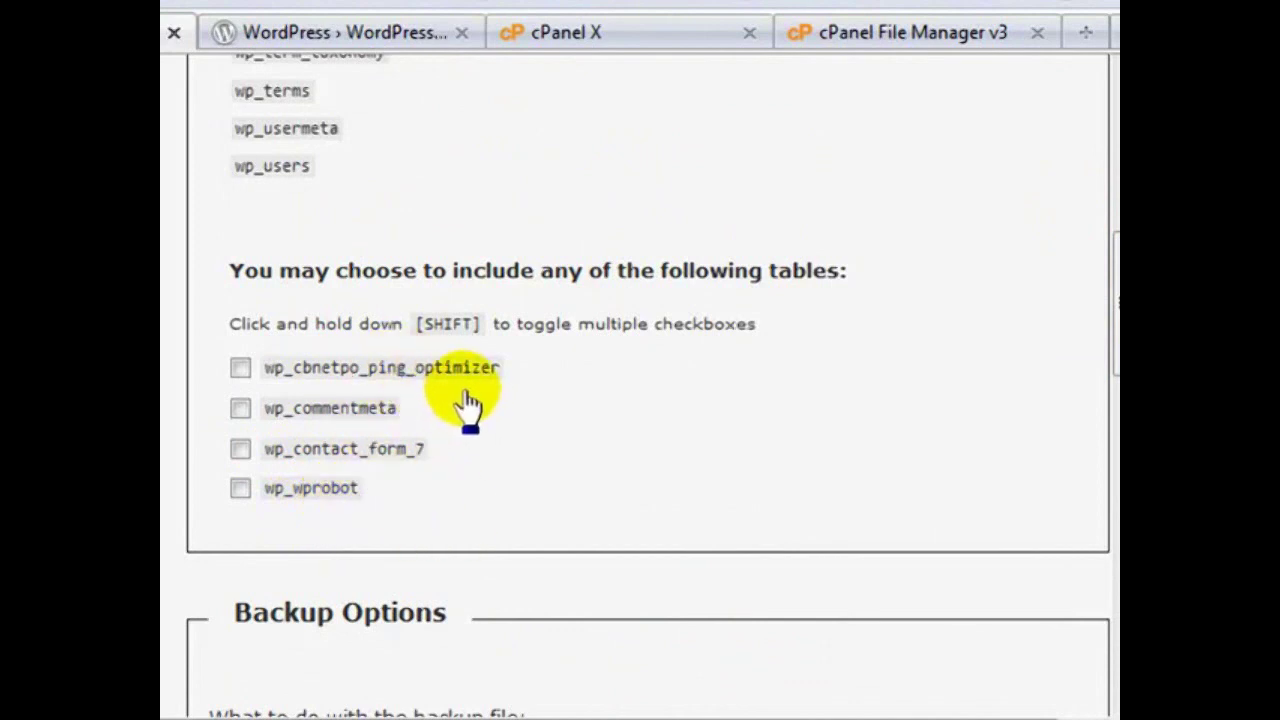
{"action": "left_click", "coordinate": [240, 408]}
{"action": "left_click", "coordinate": [240, 449]}
{"action": "left_click", "coordinate": [240, 488]}
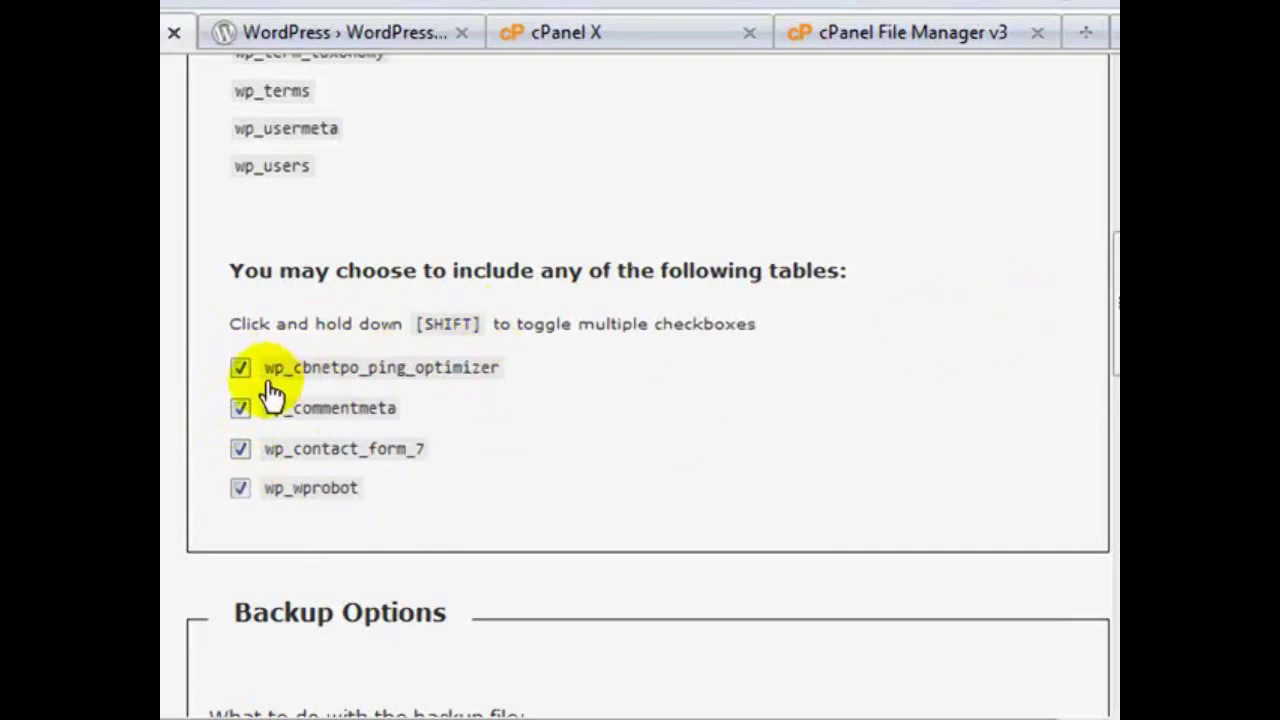
{"action": "left_click", "coordinate": [240, 408]}
{"action": "left_click", "coordinate": [240, 449]}
{"action": "left_click", "coordinate": [240, 488]}
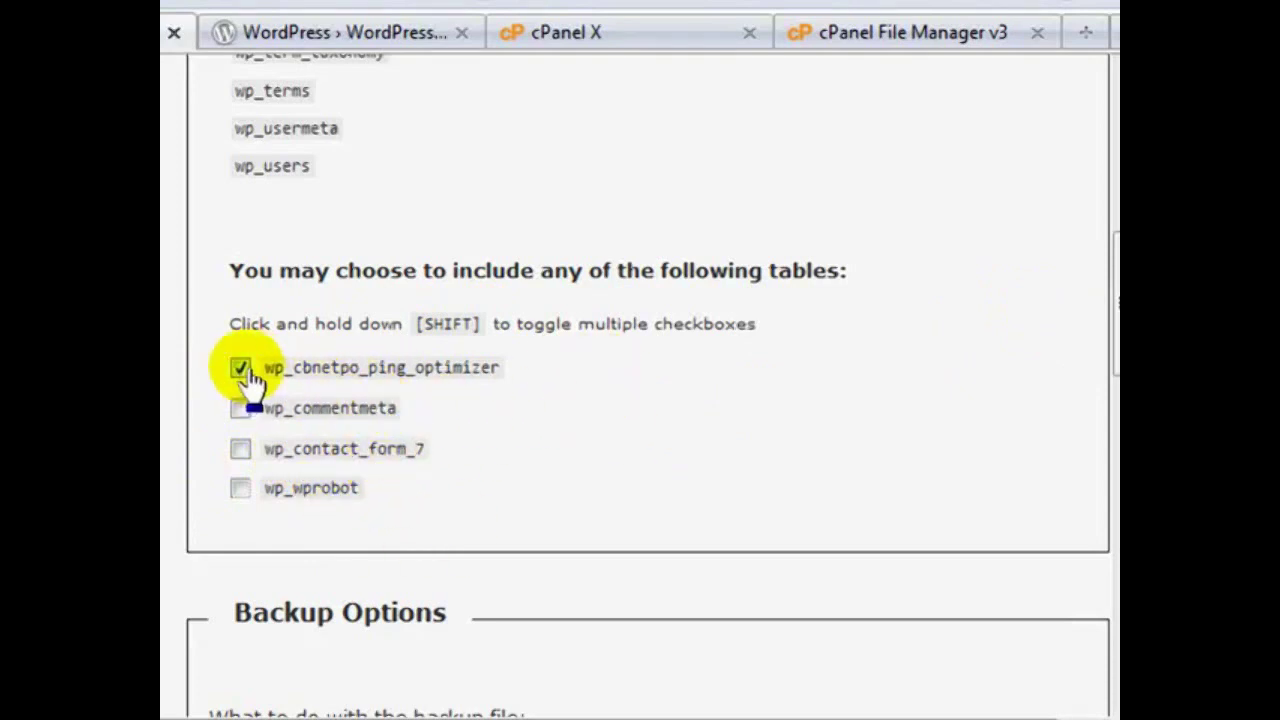
{"action": "left_click", "coordinate": [241, 490], "text": "shift"}
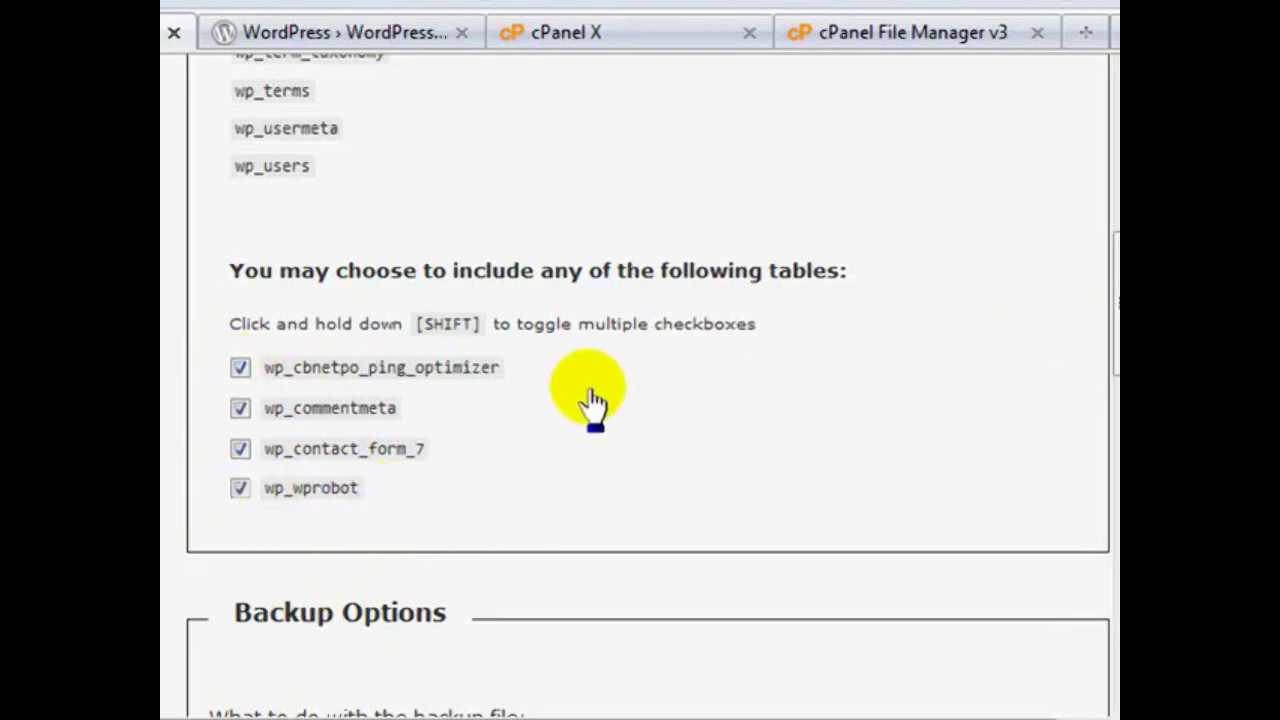
Review the backup file delivery options and the scheduled backup intervals on the Backup page
{"action": "left_click_drag", "start_coordinate": [1113, 320], "coordinate": [1097, 414]}
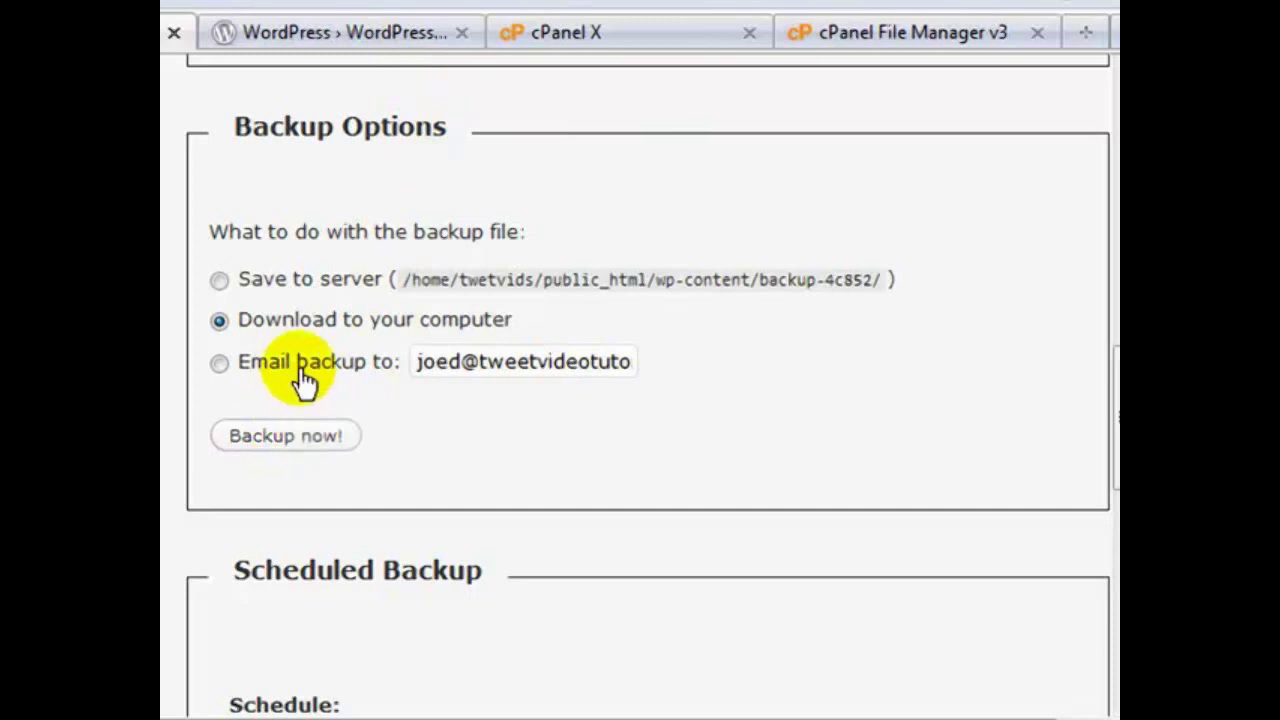
{"action": "left_click_drag", "start_coordinate": [1112, 420], "coordinate": [1113, 505]}
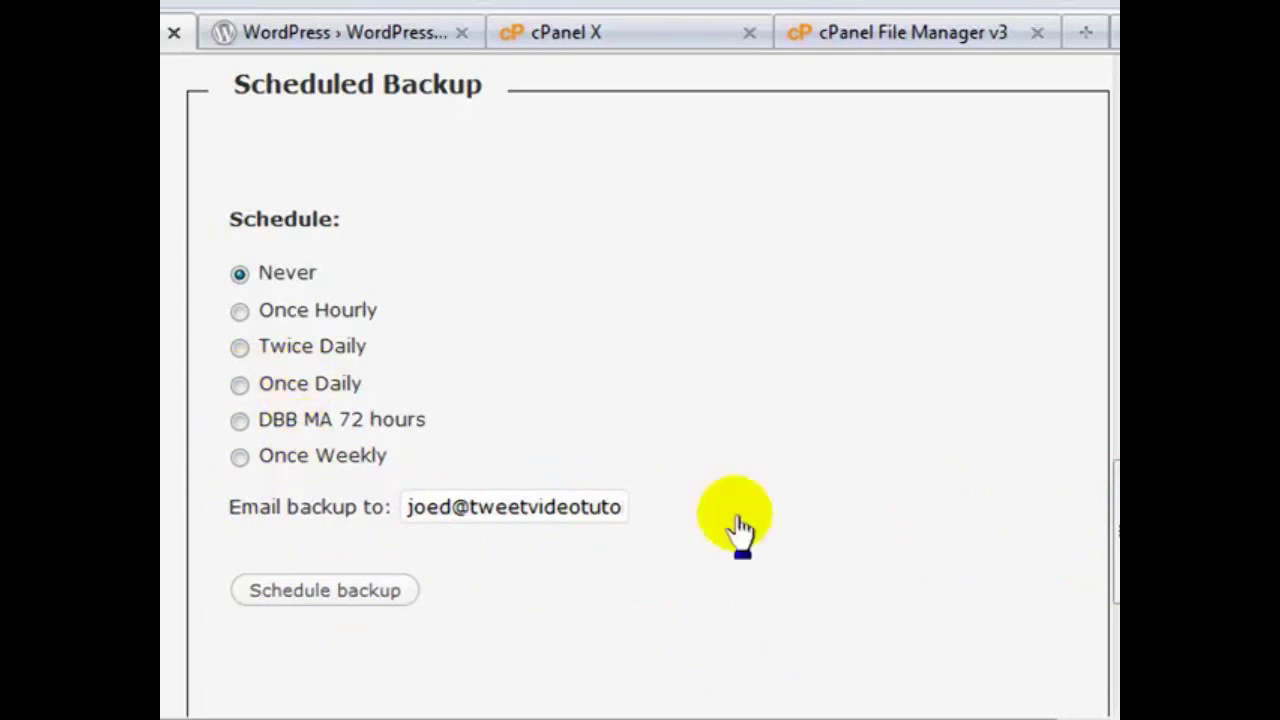
{"action": "left_click_drag", "start_coordinate": [1100, 557], "coordinate": [1103, 445]}
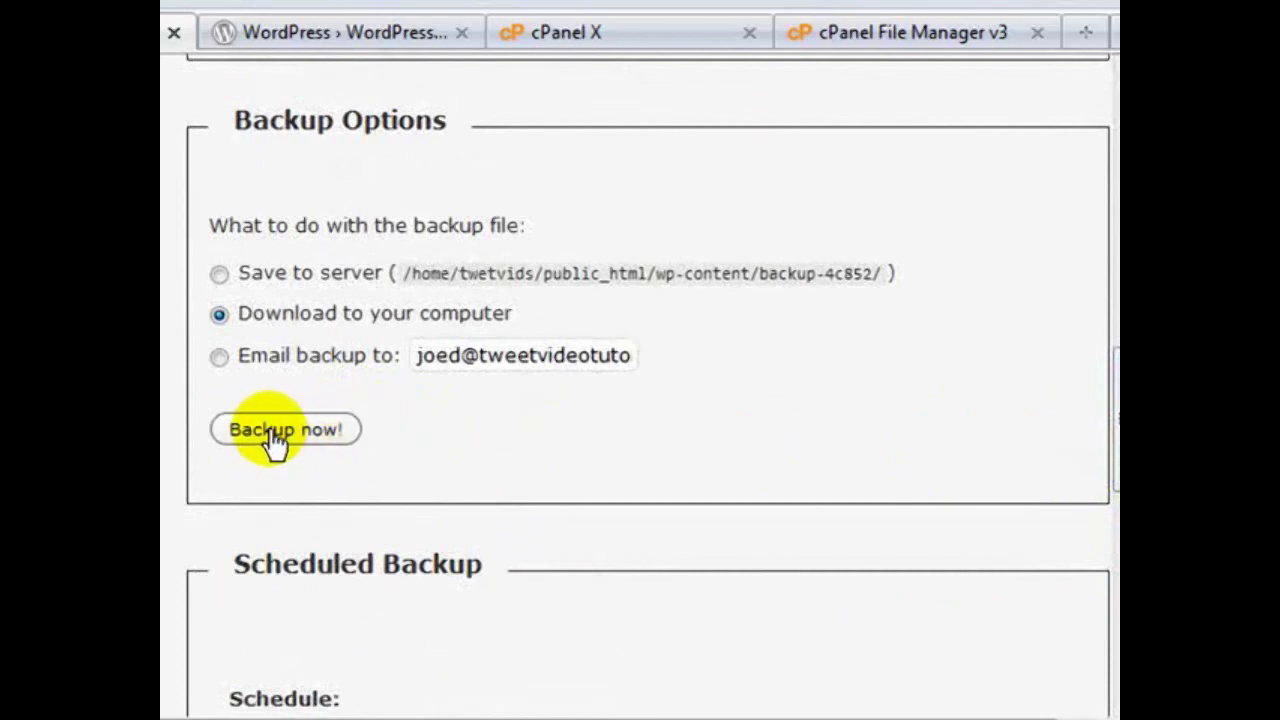
{"action": "left_click_drag", "start_coordinate": [1110, 448], "coordinate": [1110, 185]}
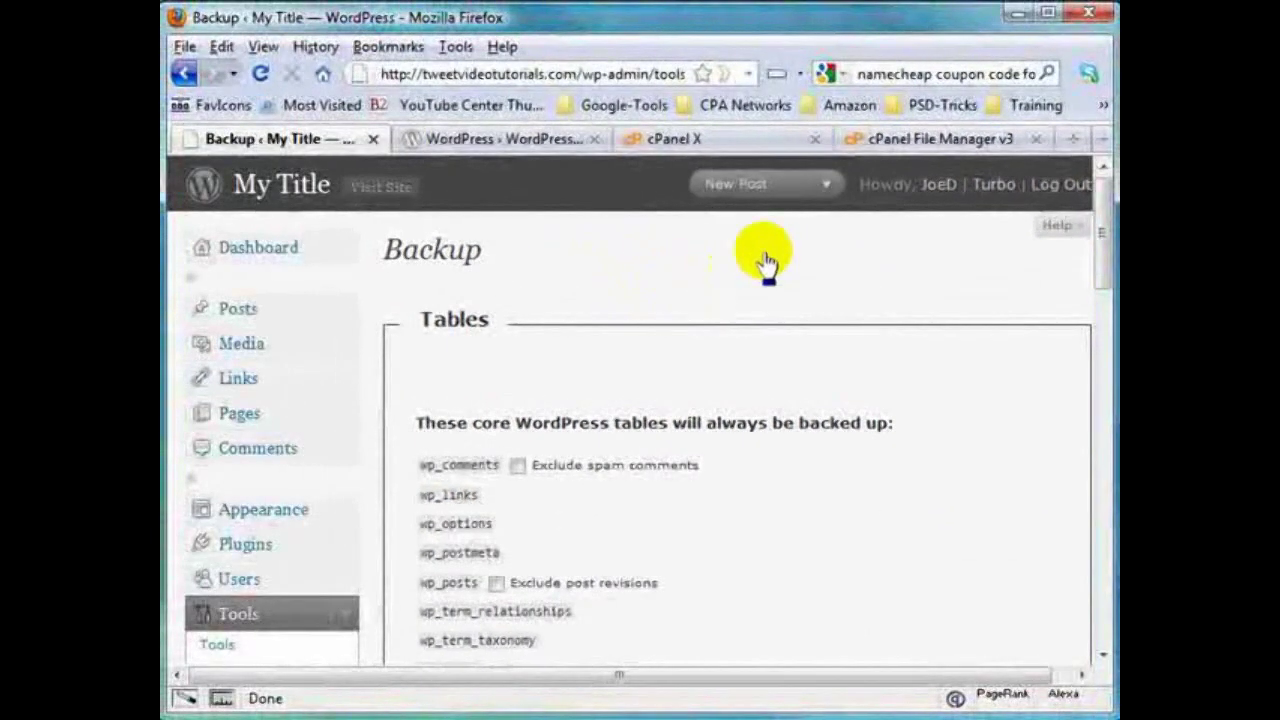
Switch to the cPanel File Manager and add the wp-content and wp-admin folders to the file selection, leaving cgi-bin out
{"action": "left_click", "coordinate": [703, 149]}
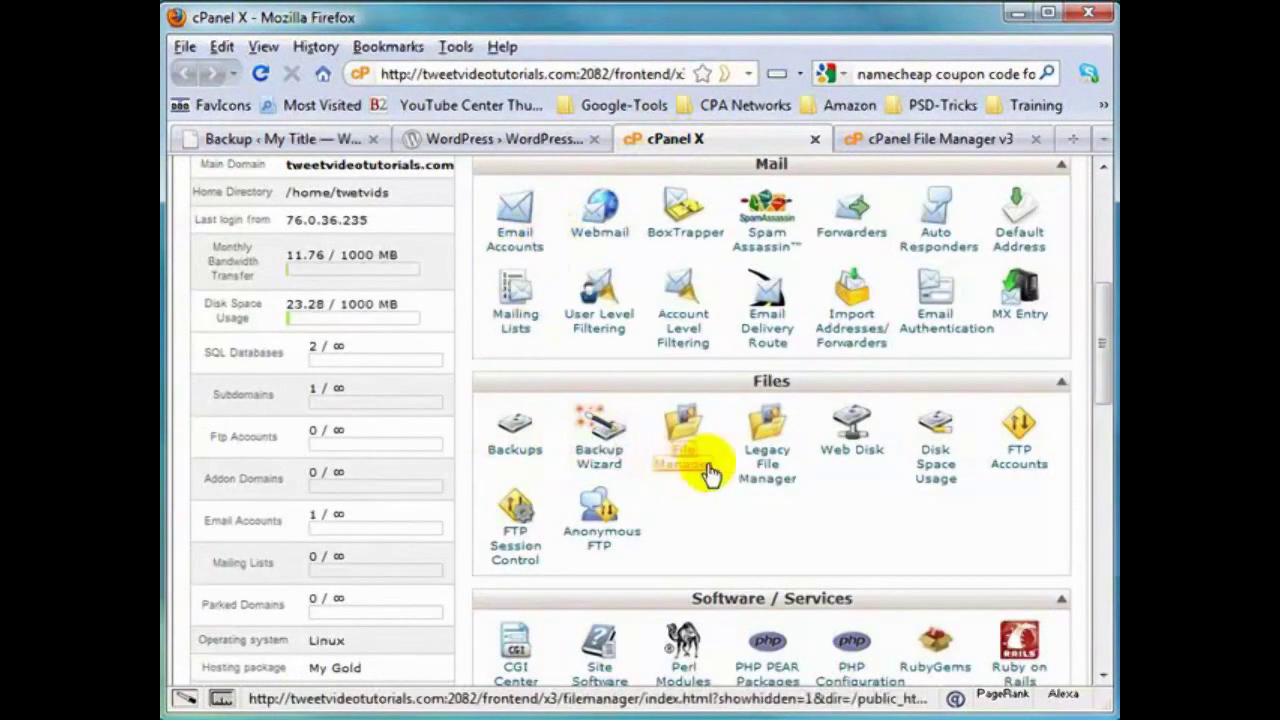
{"action": "left_click", "coordinate": [925, 140]}
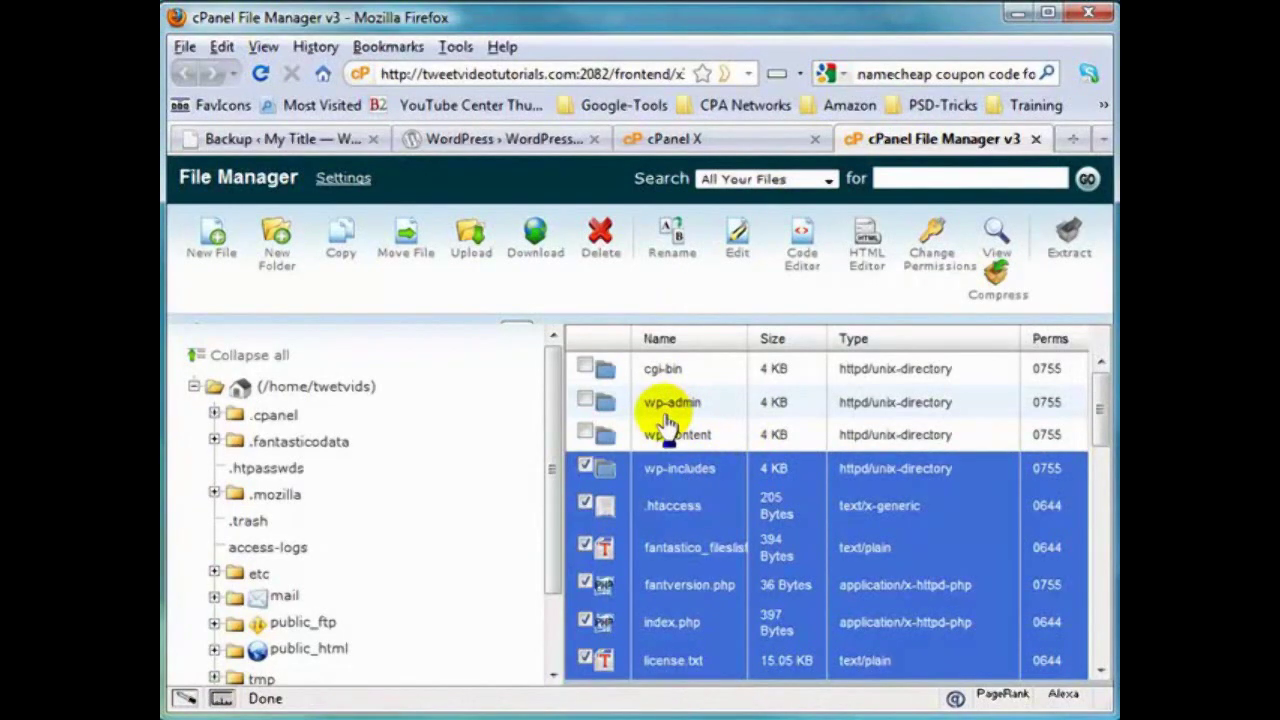
{"action": "mouse_move", "coordinate": [1097, 430]}
{"action": "left_mouse_down"}
{"action": "mouse_move", "coordinate": [1091, 664]}
{"action": "mouse_move", "coordinate": [1103, 645]}
{"action": "mouse_move", "coordinate": [1106, 409]}
{"action": "left_mouse_up"}
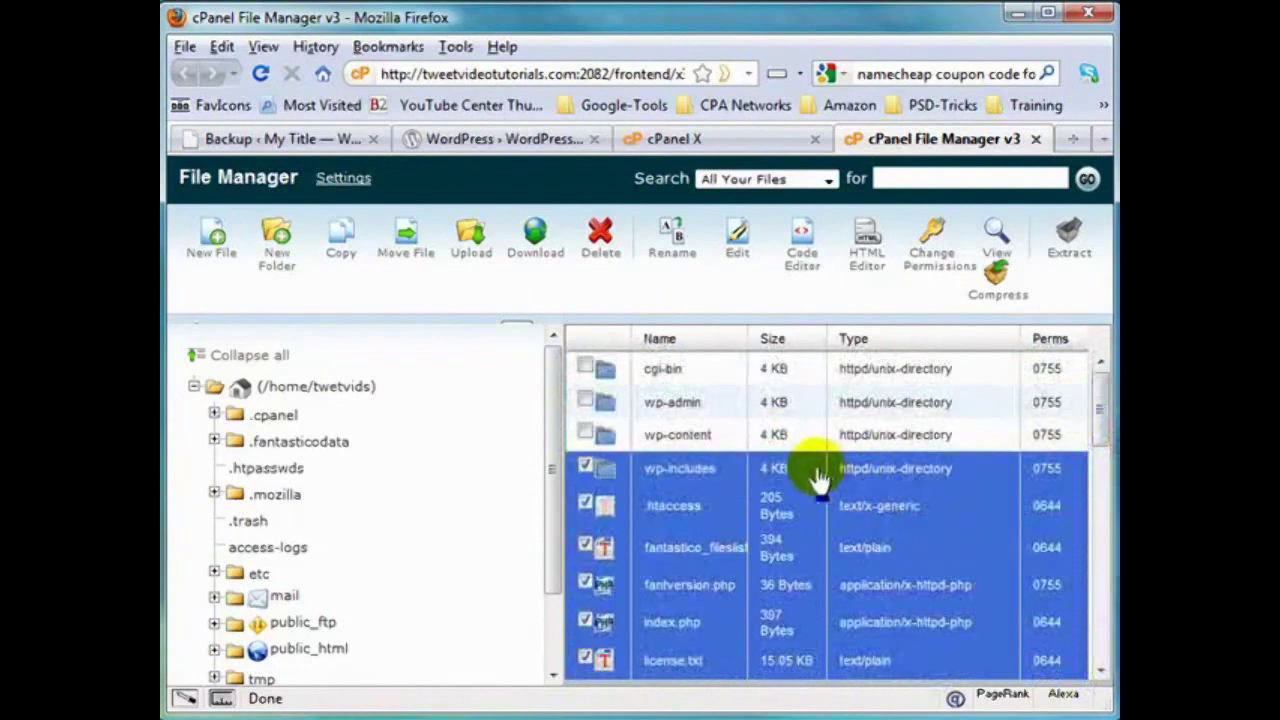
{"action": "left_click", "coordinate": [585, 436]}
{"action": "left_click", "coordinate": [586, 401]}
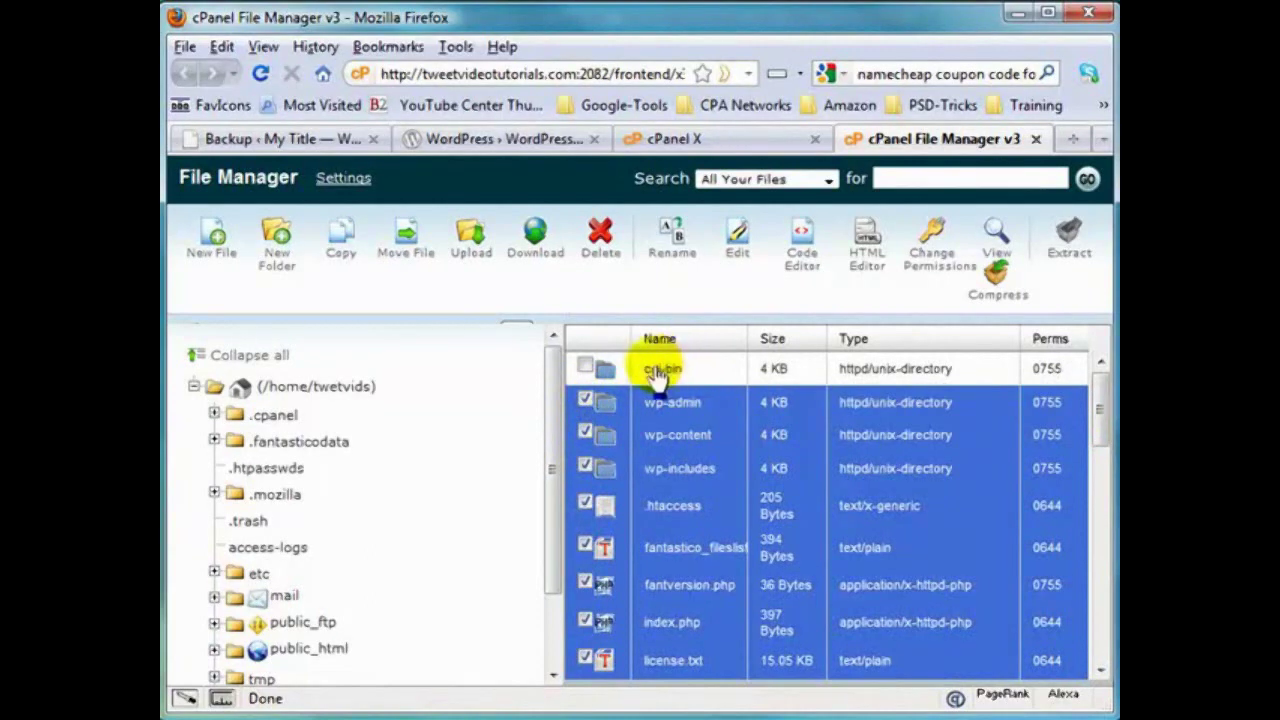
{"action": "left_click", "coordinate": [584, 369]}
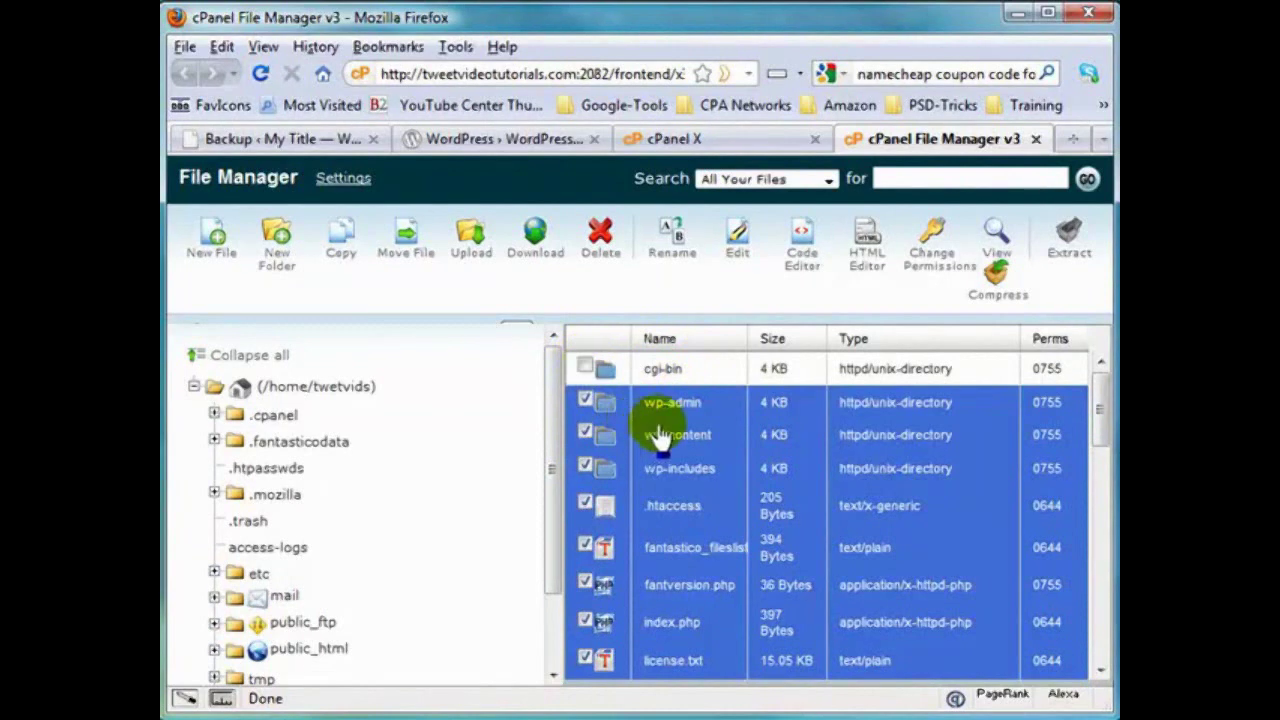
Compress the selected site files into the Zip archive /public_html/wp-admin.zip and close the compression results
{"action": "right_click", "coordinate": [727, 432]}
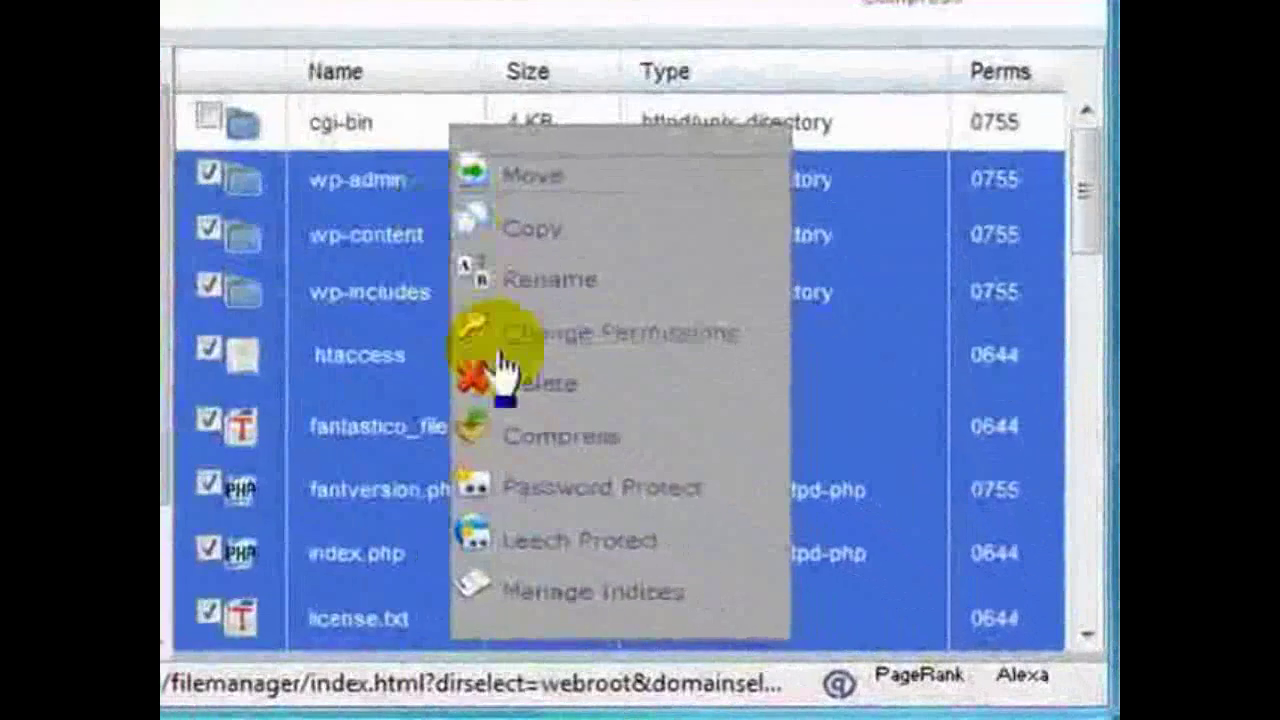
{"action": "left_click", "coordinate": [530, 456]}
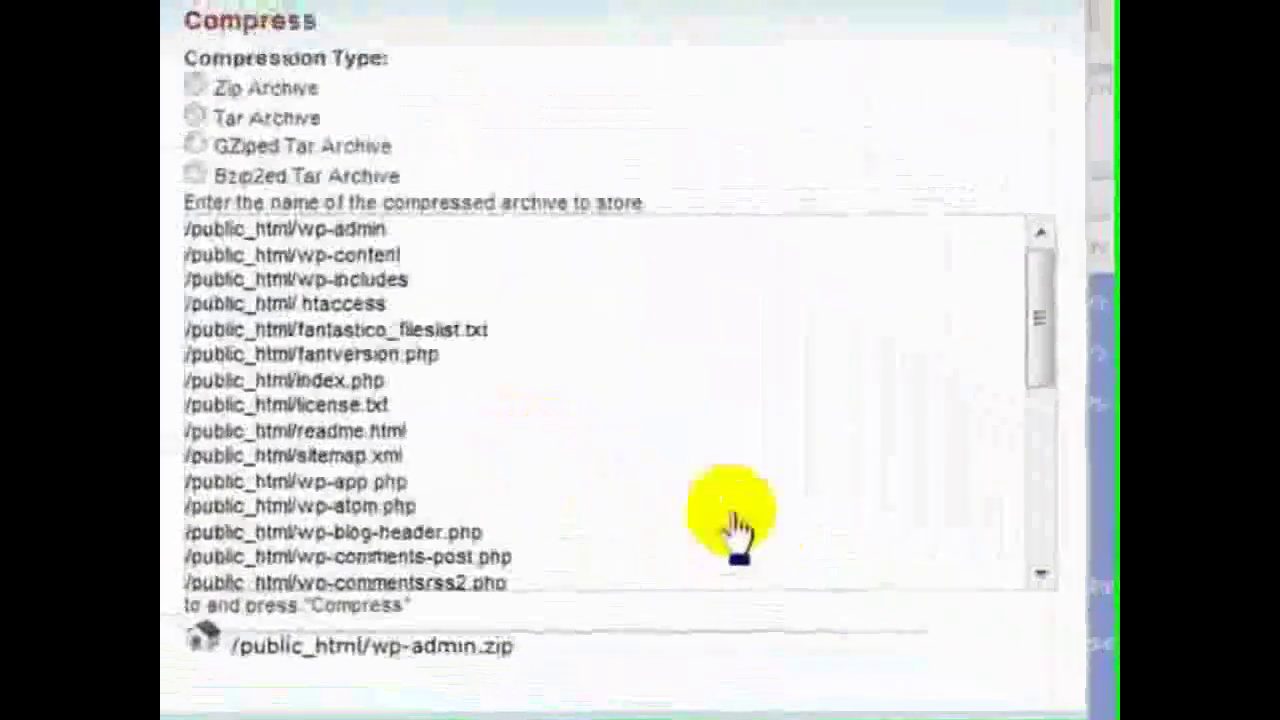
{"action": "left_click", "coordinate": [206, 91]}
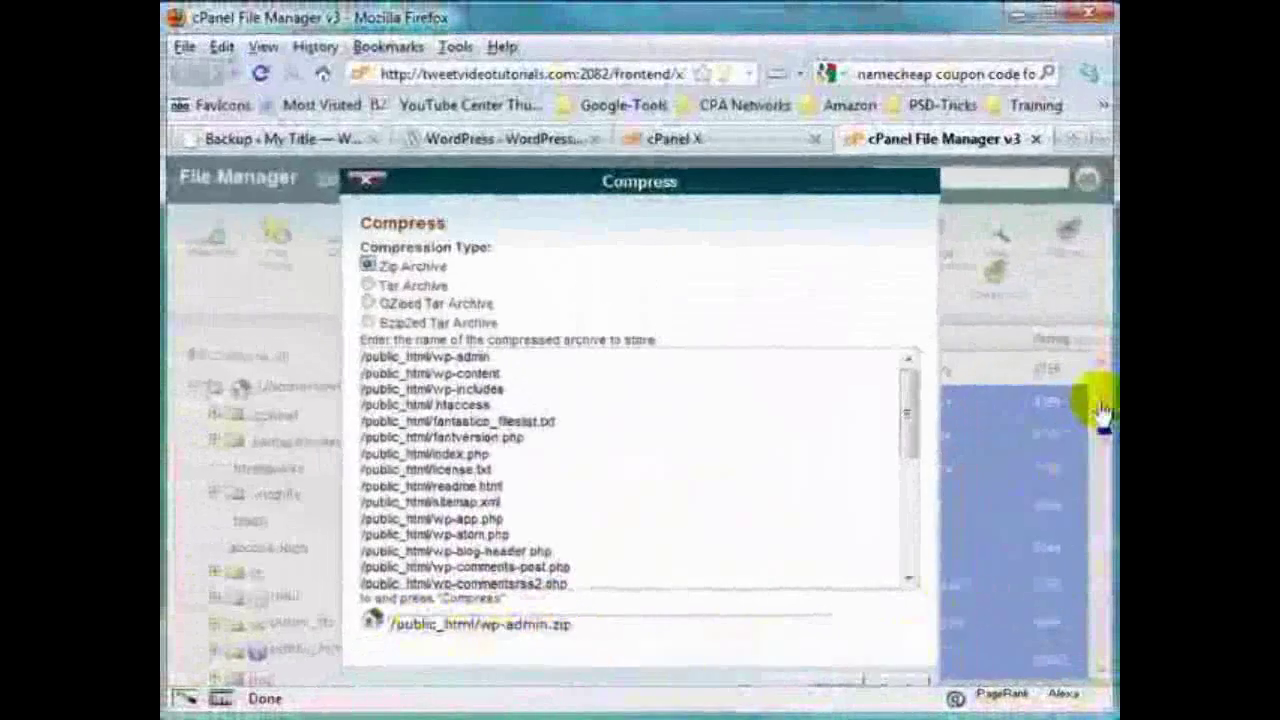
{"action": "left_click_drag", "start_coordinate": [905, 425], "coordinate": [900, 563]}
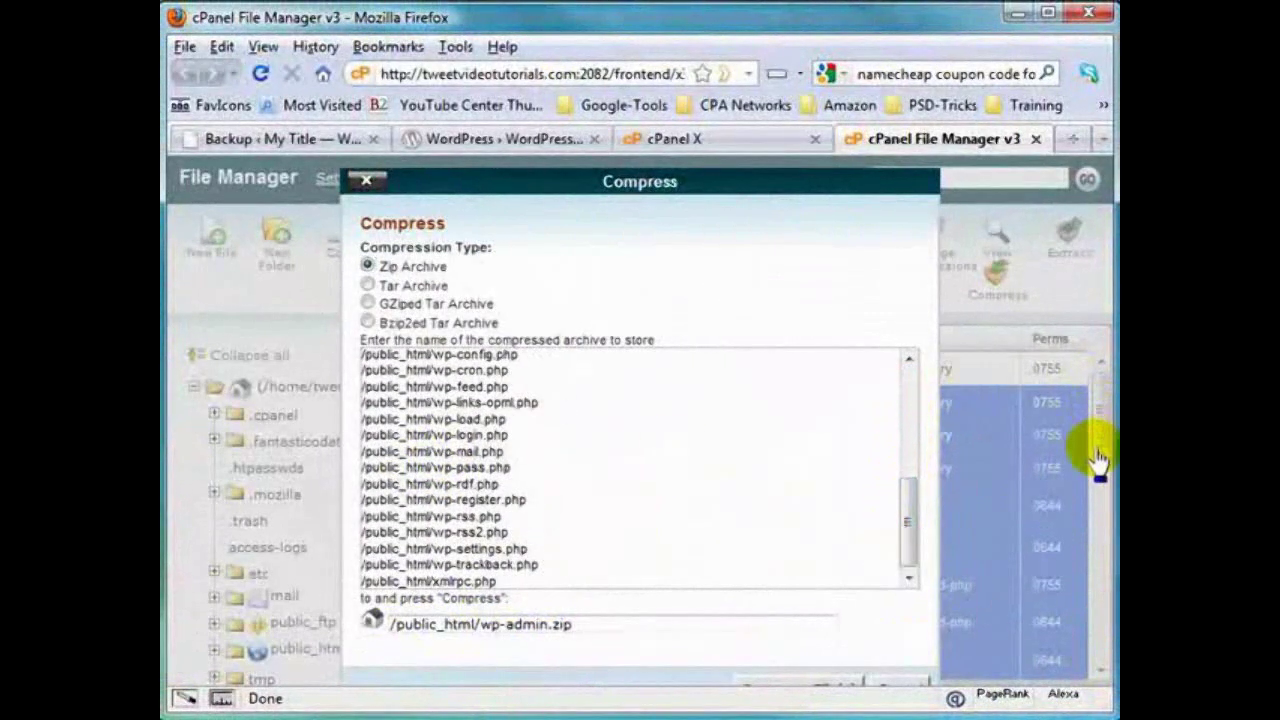
{"action": "left_click_drag", "start_coordinate": [866, 710], "coordinate": [866, 719]}
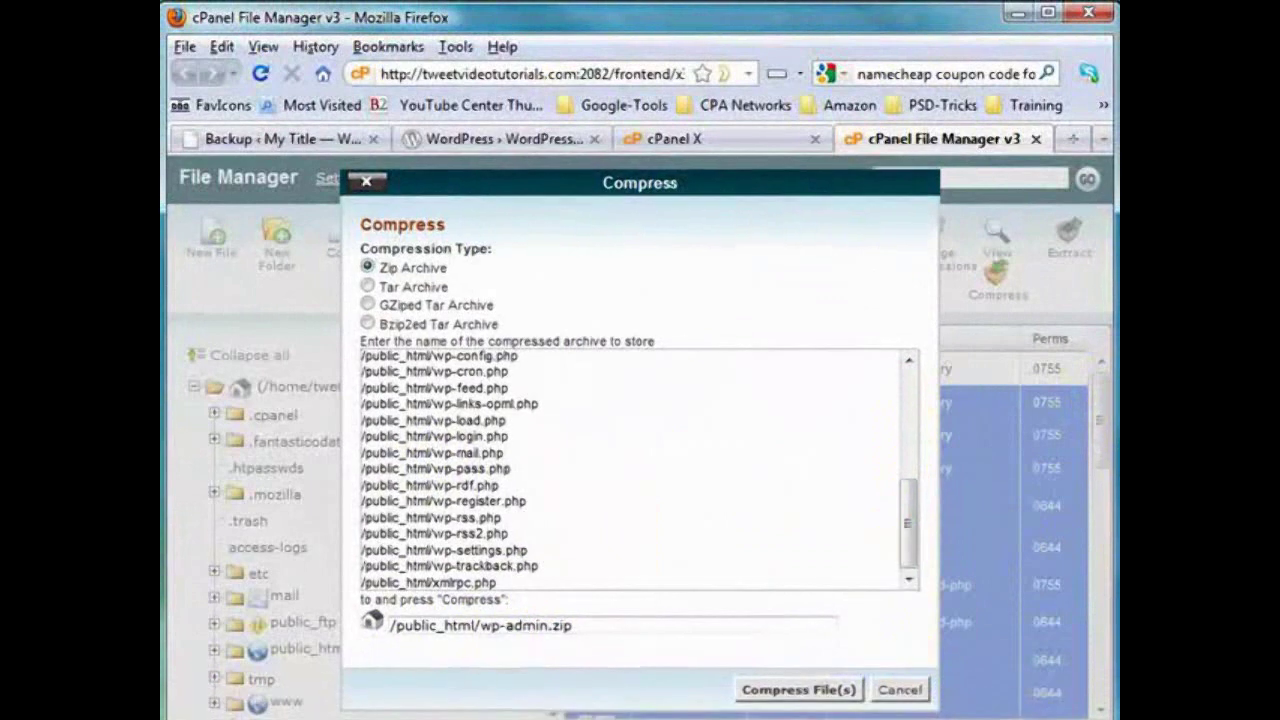
{"action": "left_click", "coordinate": [795, 694]}
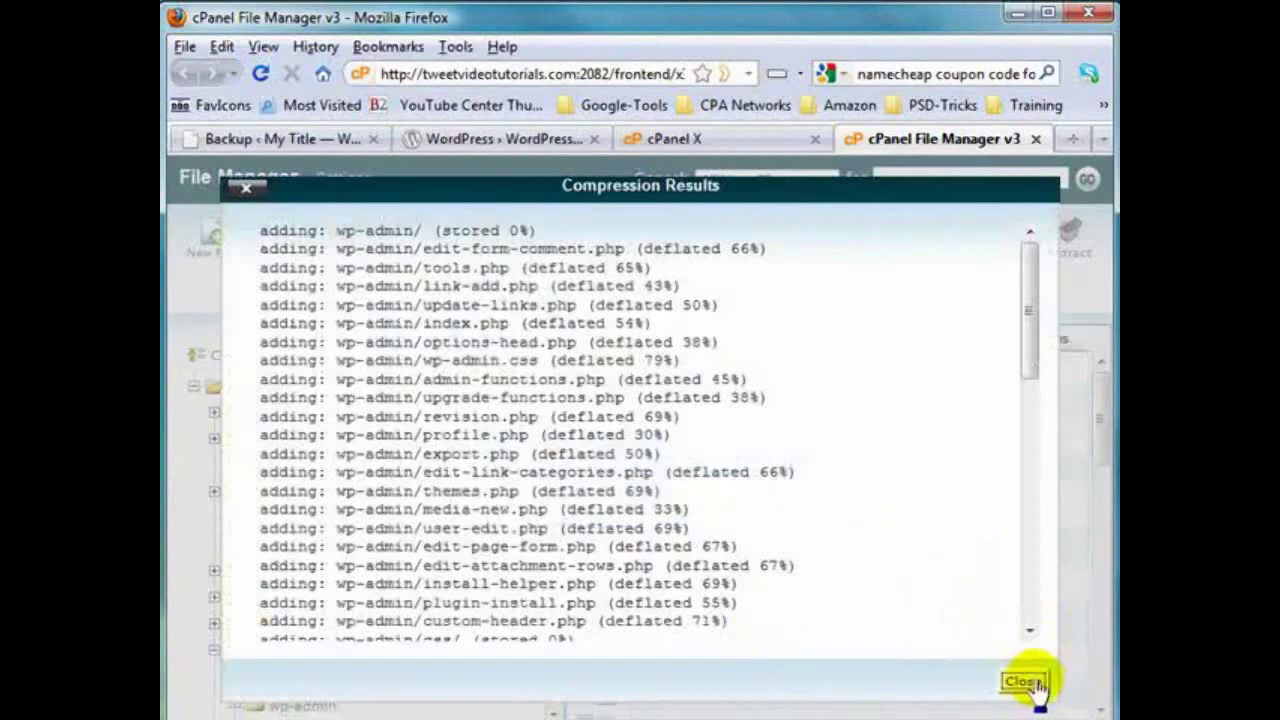
{"action": "left_click", "coordinate": [1024, 682]}
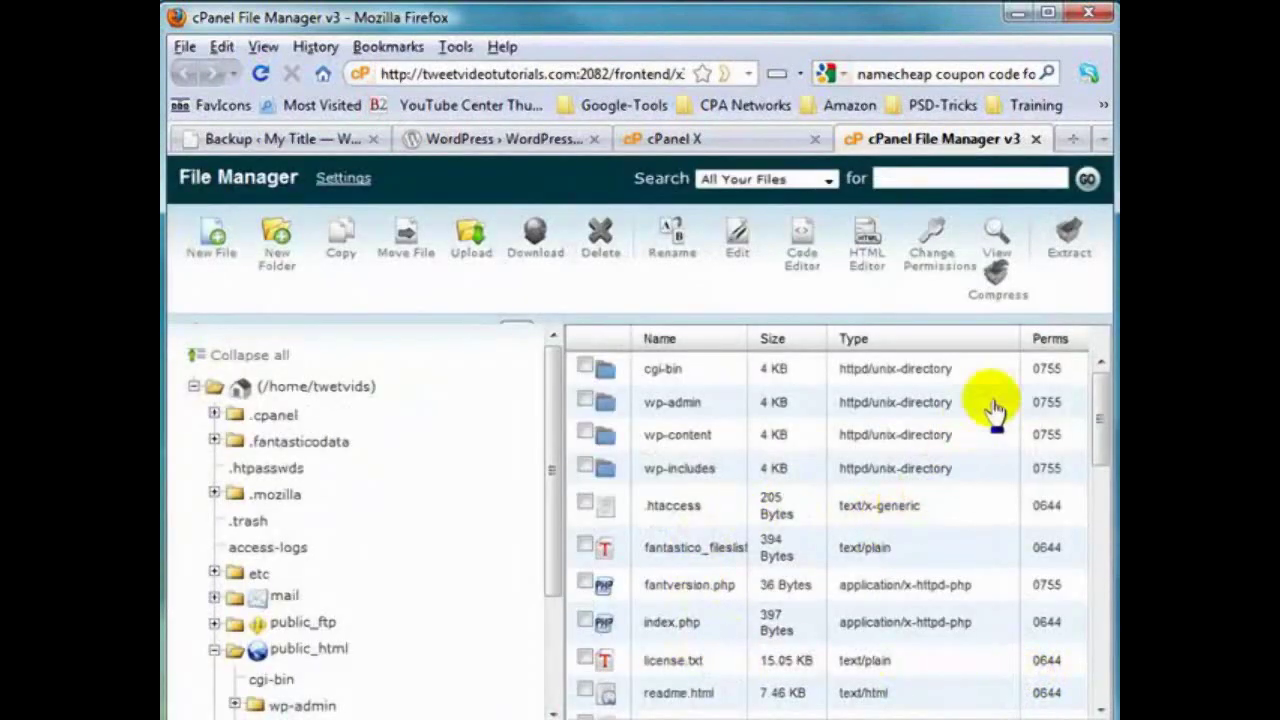
Locate the wp-admin.zip archive in the public_html file list and look over the surrounding site files
{"action": "left_click_drag", "start_coordinate": [1098, 423], "coordinate": [1099, 479]}
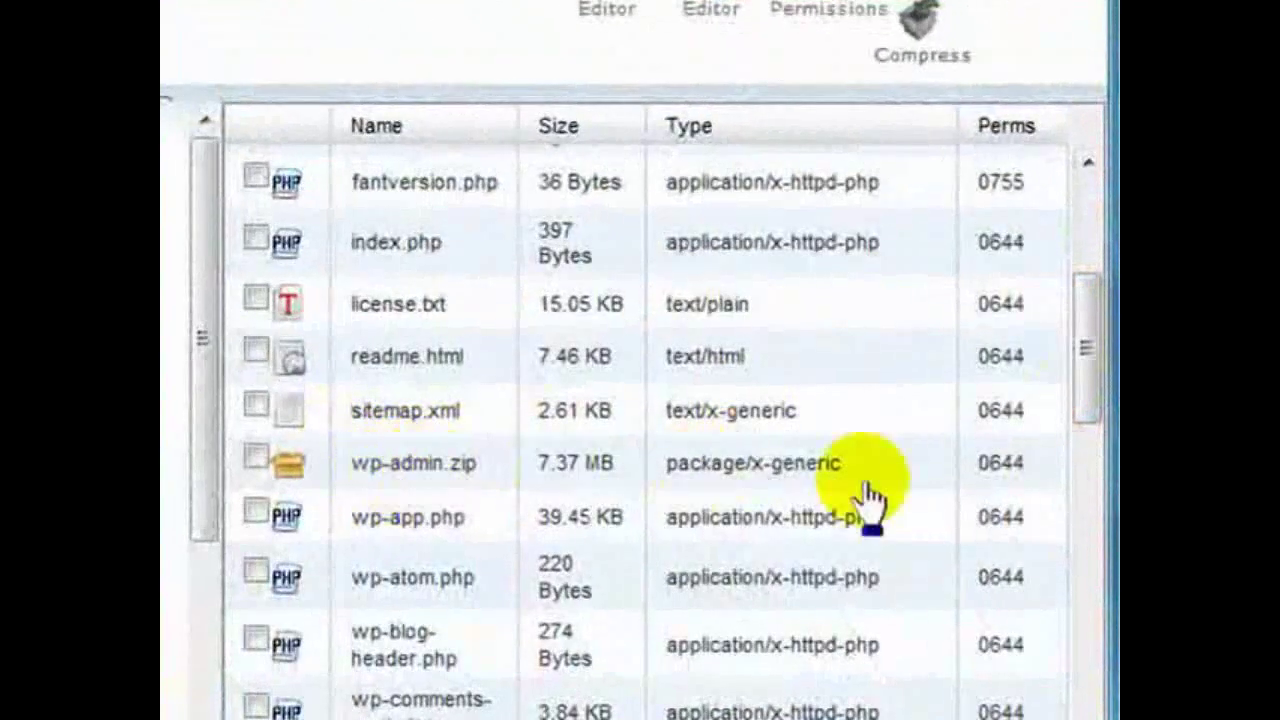
{"action": "left_click_drag", "start_coordinate": [1094, 386], "coordinate": [1097, 263]}
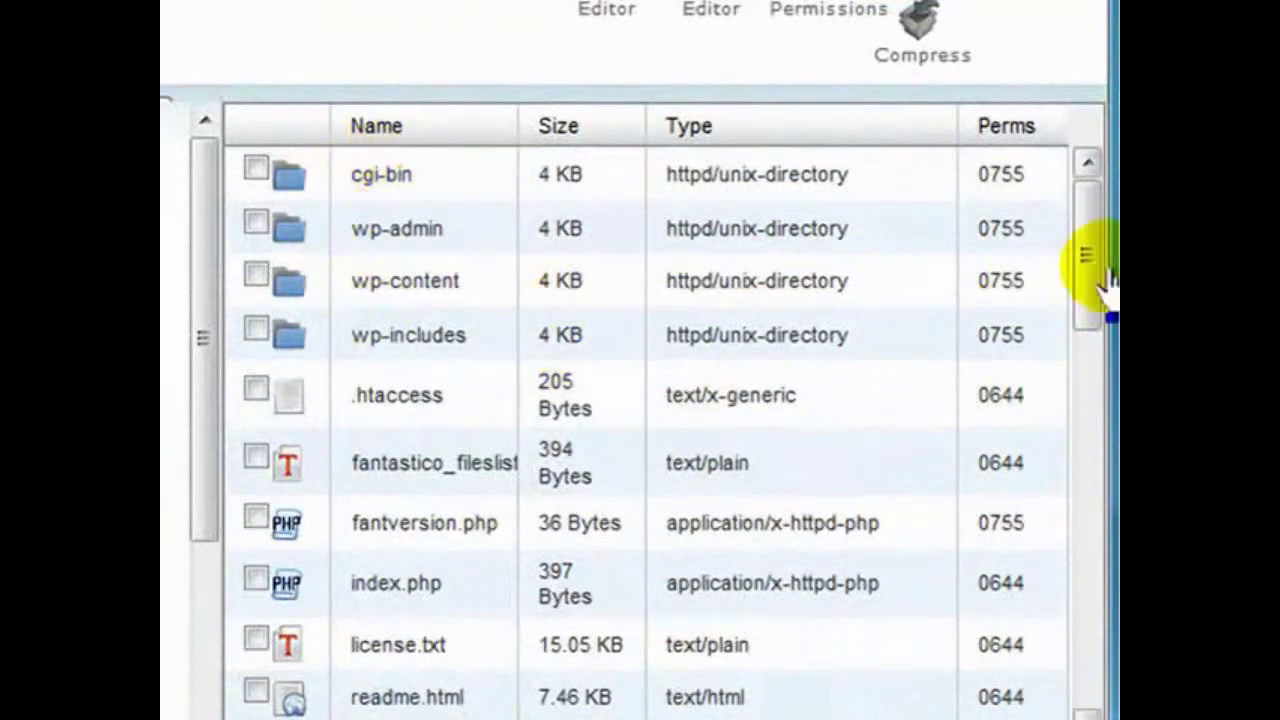
{"action": "left_click_drag", "start_coordinate": [1094, 286], "coordinate": [1104, 392]}
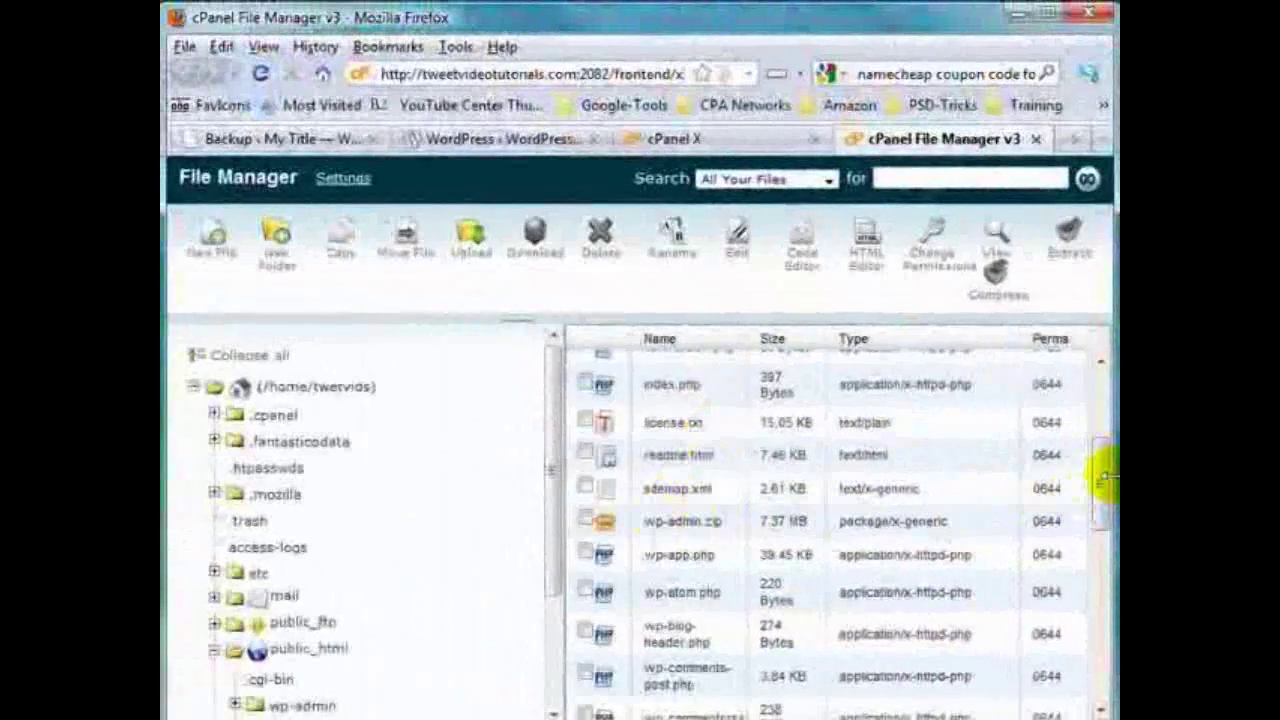
{"action": "left_click_drag", "start_coordinate": [1089, 500], "coordinate": [1103, 406]}
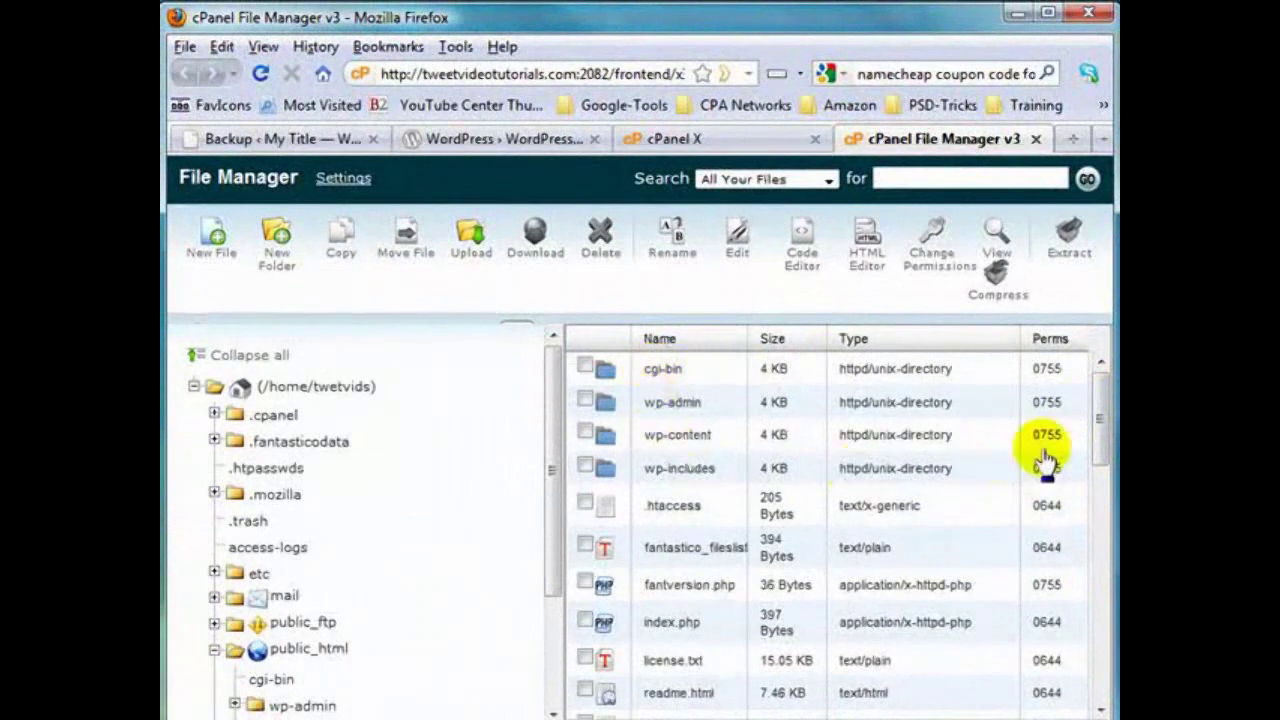
{"action": "left_click_drag", "start_coordinate": [1103, 434], "coordinate": [1100, 505]}
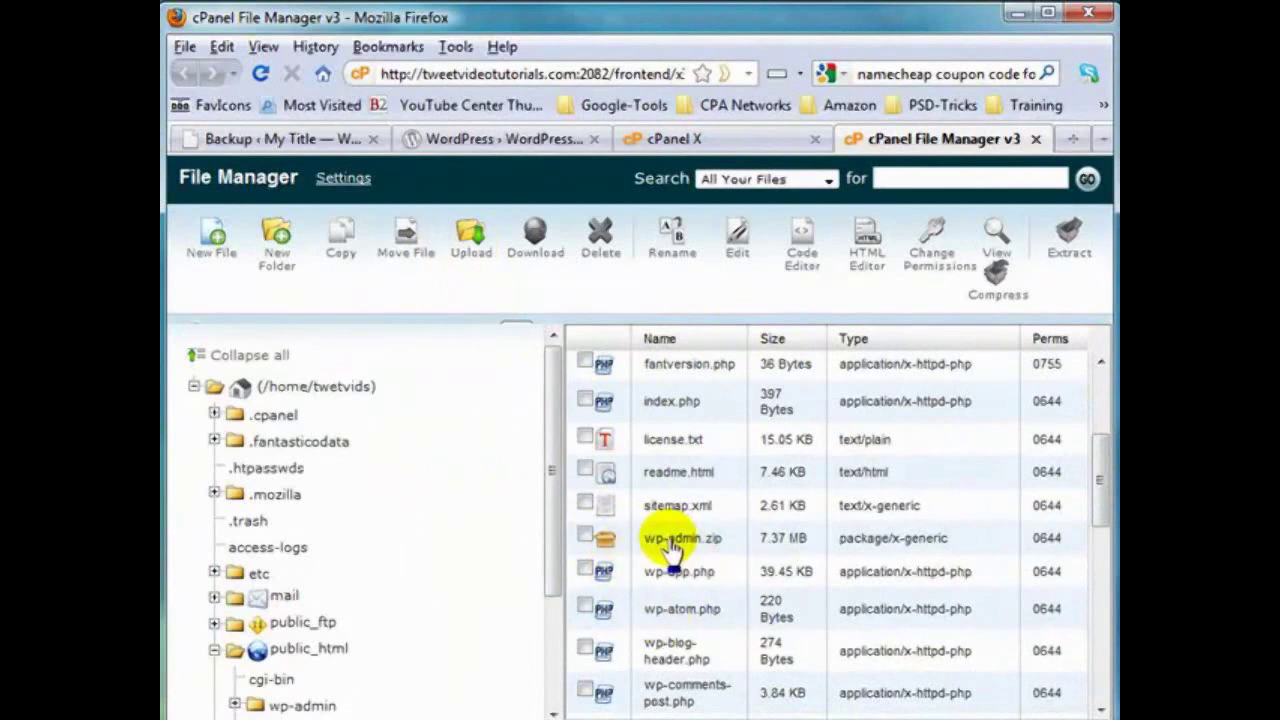
{"action": "mouse_move", "coordinate": [1100, 500]}
{"action": "left_mouse_down"}
{"action": "mouse_move", "coordinate": [1106, 423]}
{"action": "mouse_move", "coordinate": [1100, 500]}
{"action": "left_mouse_up"}
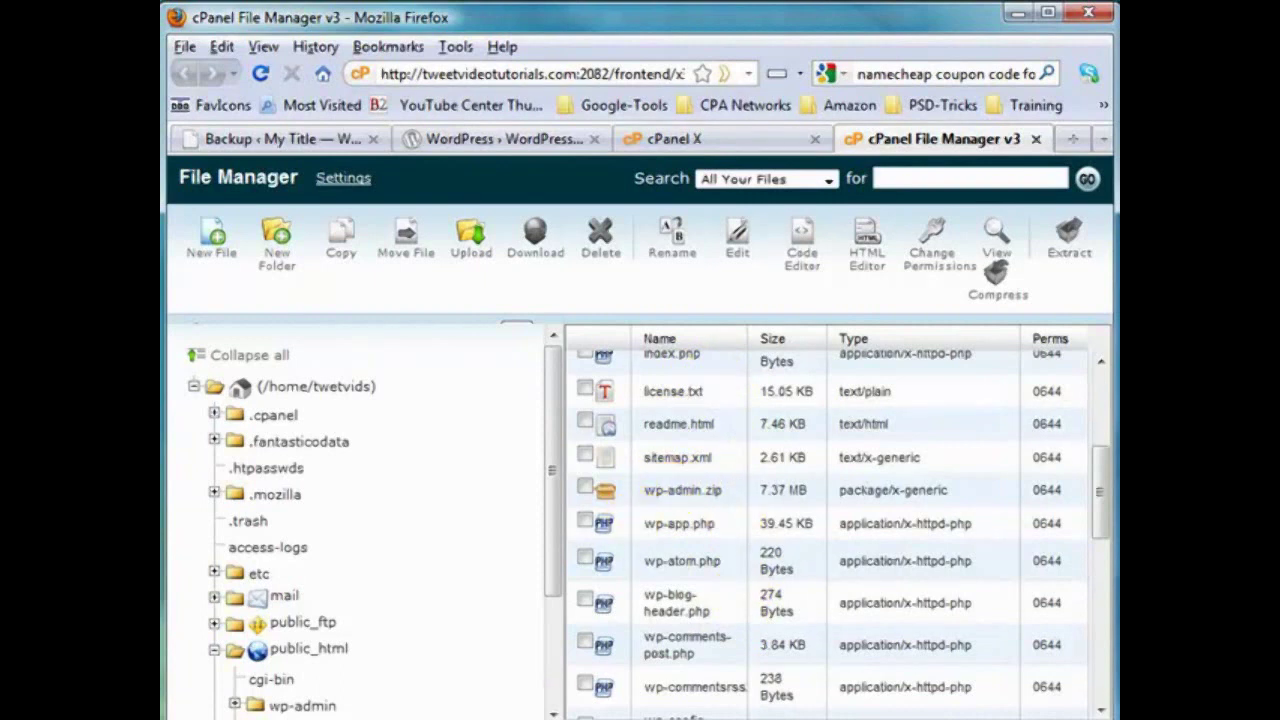
Switch to CuteFTP to view the connected site's remote folders and open the local backups folder
{"action": "key", "text": "alt+Tab"}
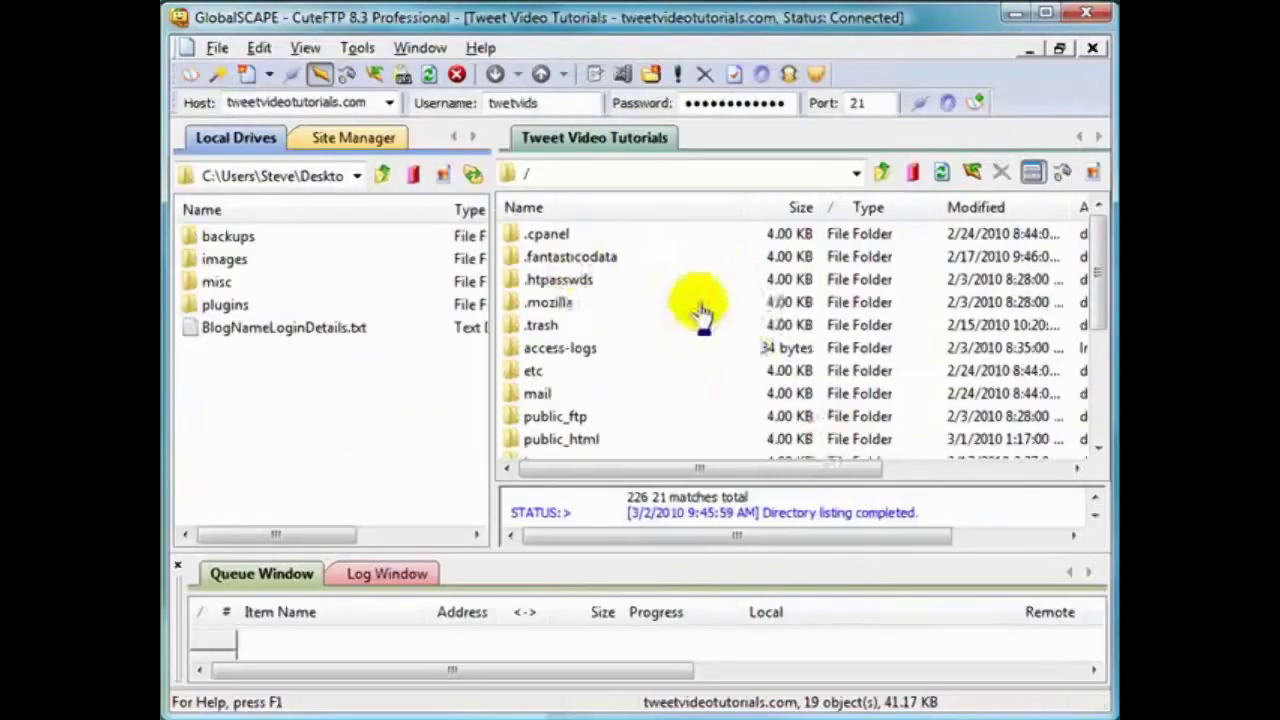
{"action": "double_click", "coordinate": [214, 238]}
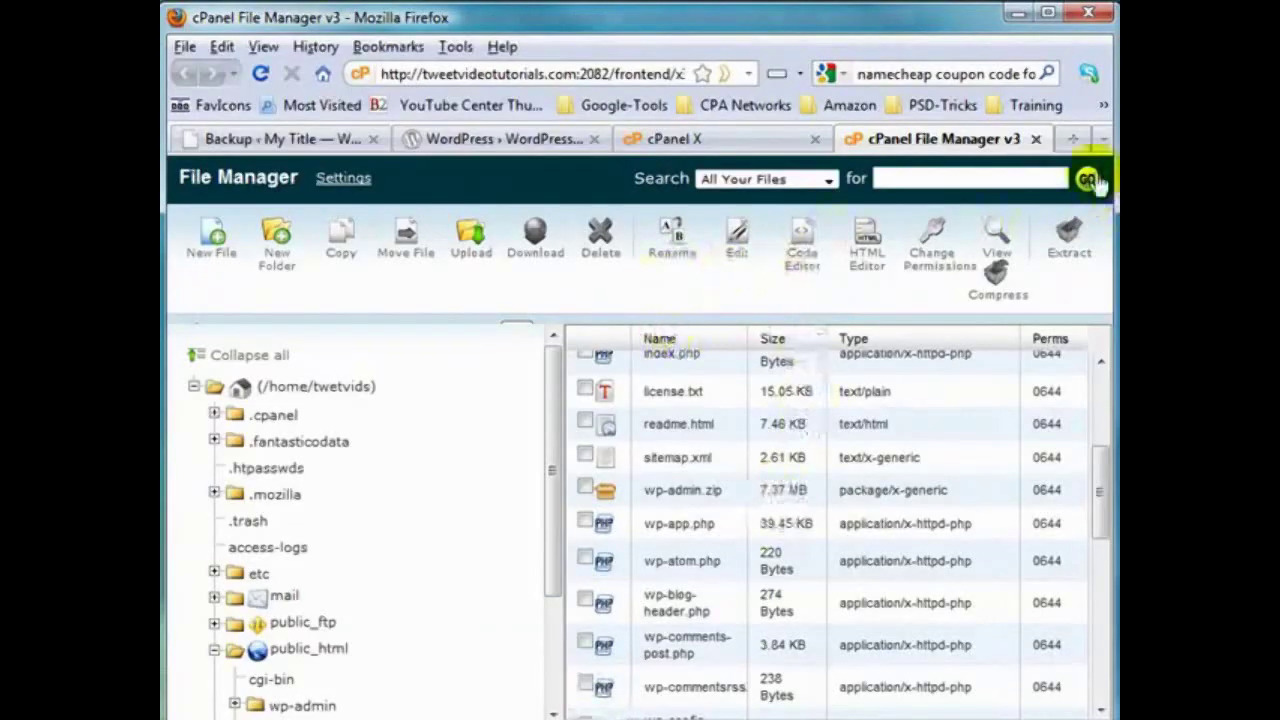
Delete the wp-admin.zip archive from public_html in the cPanel File Manager
{"action": "left_click", "coordinate": [585, 489]}
{"action": "right_click", "coordinate": [663, 497]}
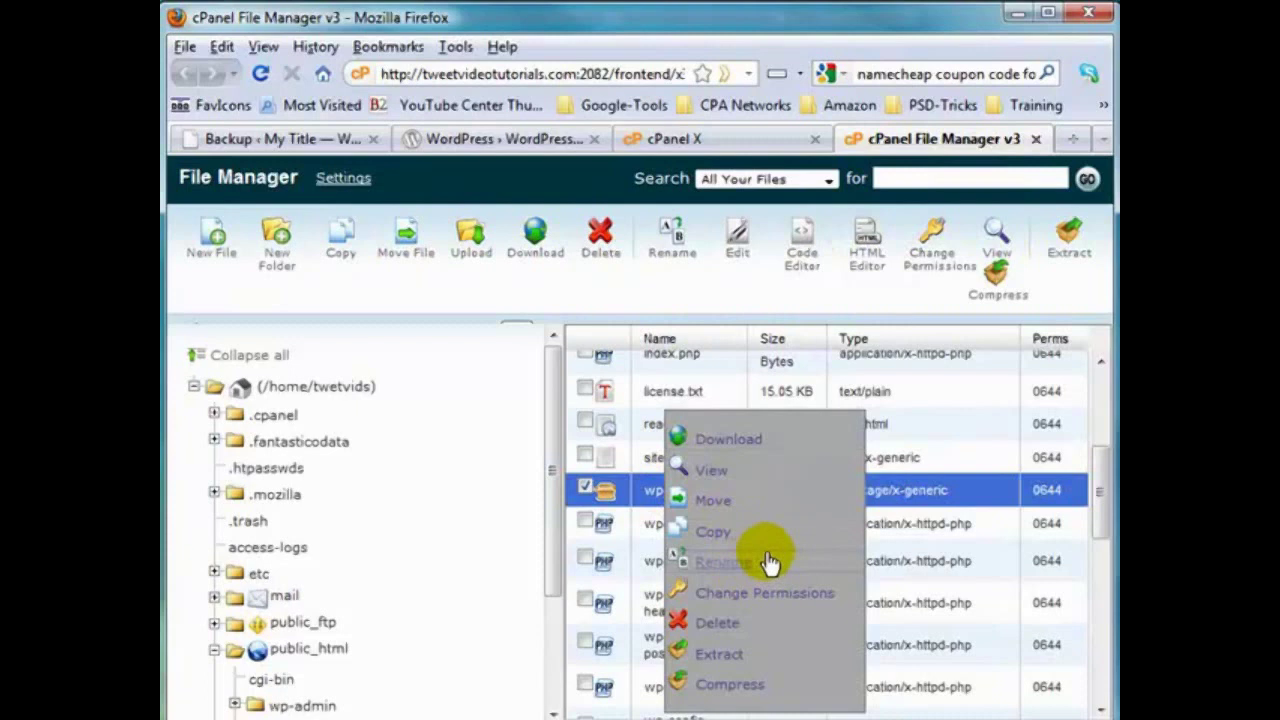
{"action": "left_click", "coordinate": [718, 628]}
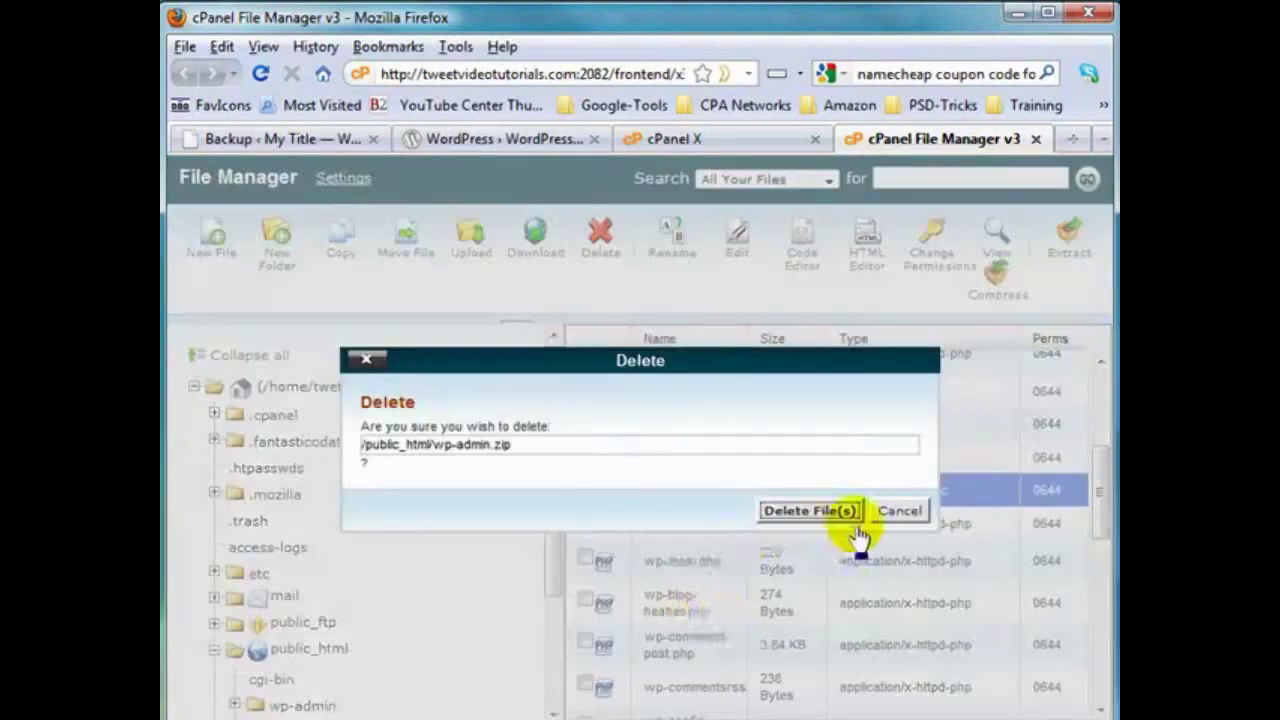
{"action": "left_click", "coordinate": [808, 512]}
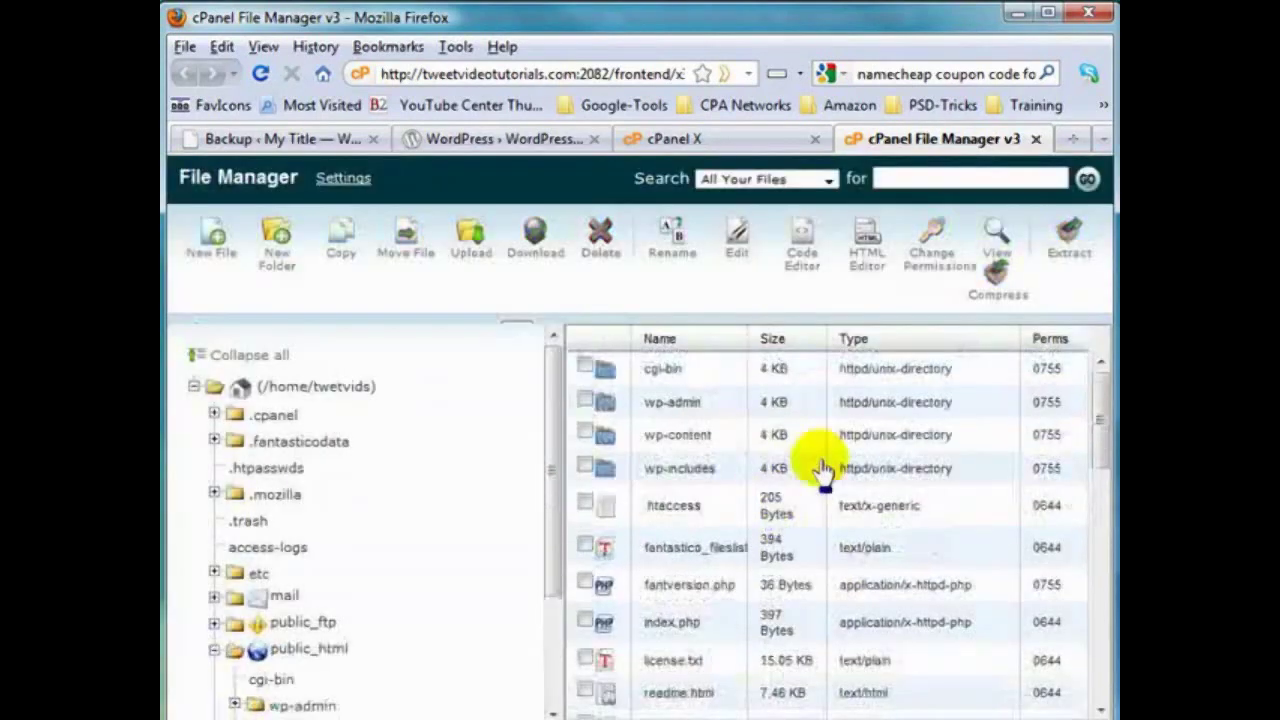
Close the File Manager and locate the Databases section on the cPanel home page
{"action": "left_click", "coordinate": [1038, 141]}
{"action": "left_click_drag", "start_coordinate": [1100, 366], "coordinate": [1108, 490]}
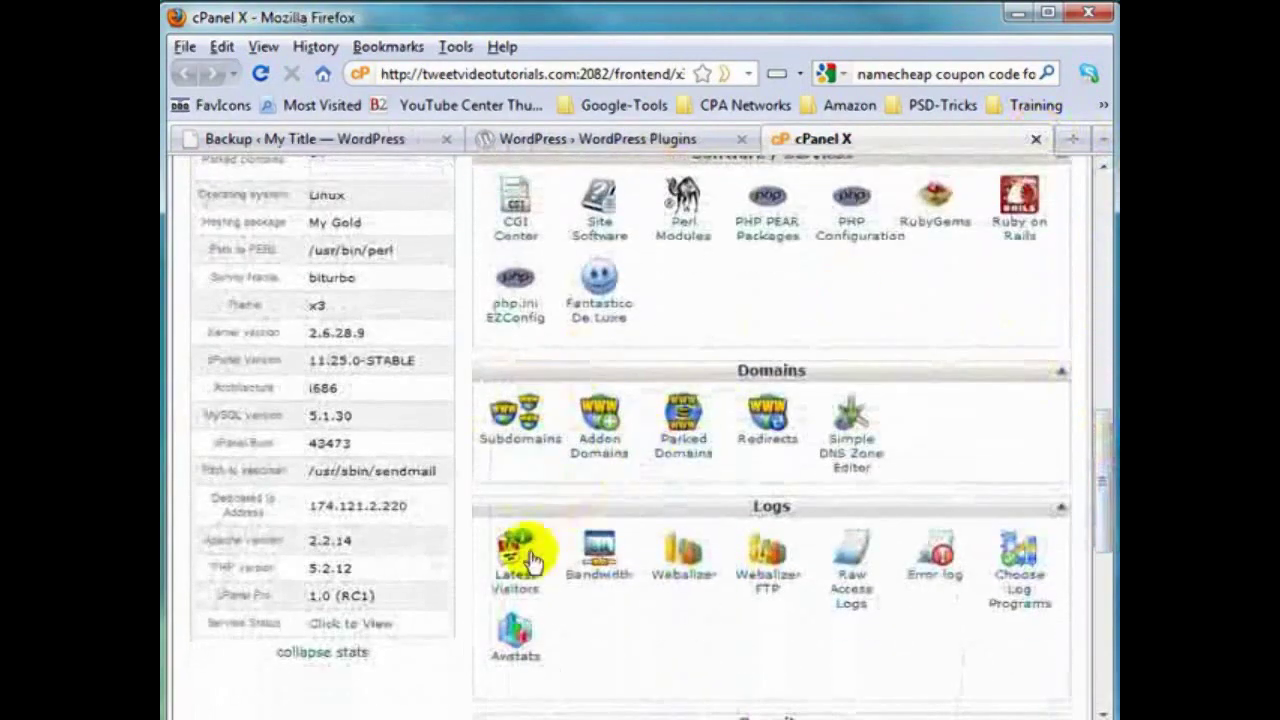
{"action": "scroll", "coordinate": [1100, 505], "scroll_direction": "up", "scroll_amount": 1}
{"action": "left_click_drag", "start_coordinate": [1102, 505], "coordinate": [1108, 560]}
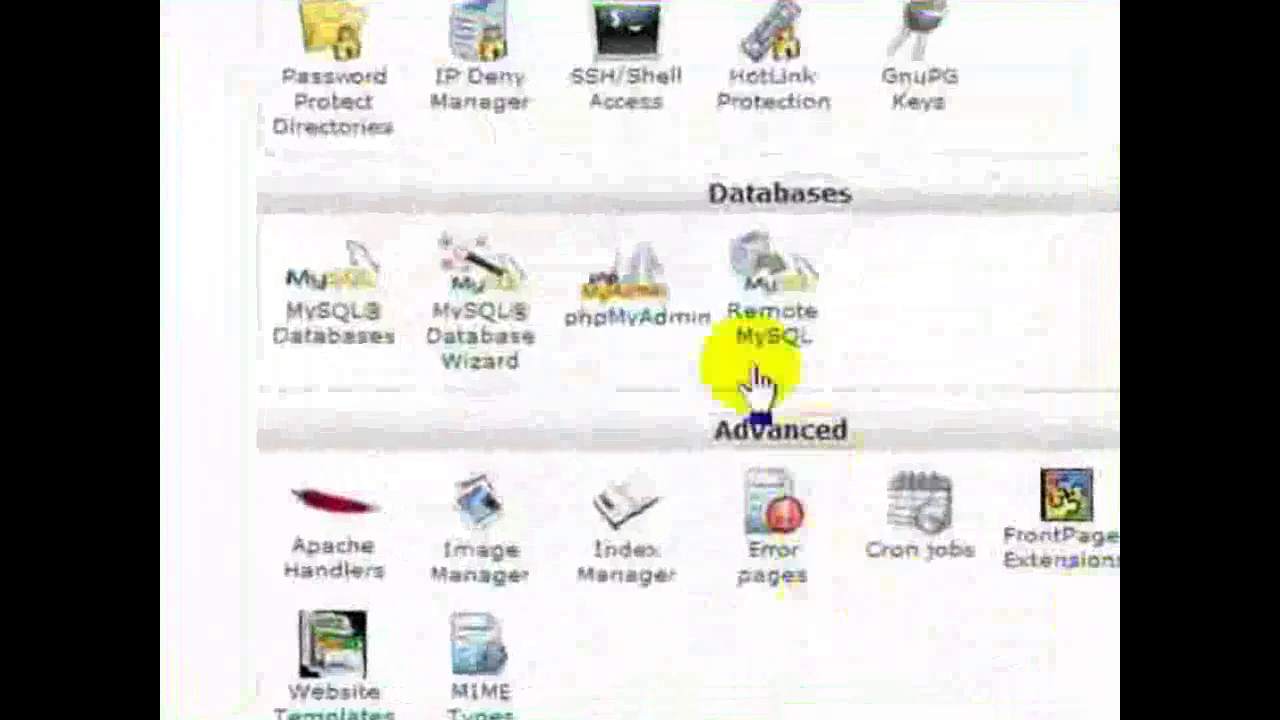
{"action": "left_click", "coordinate": [640, 341]}
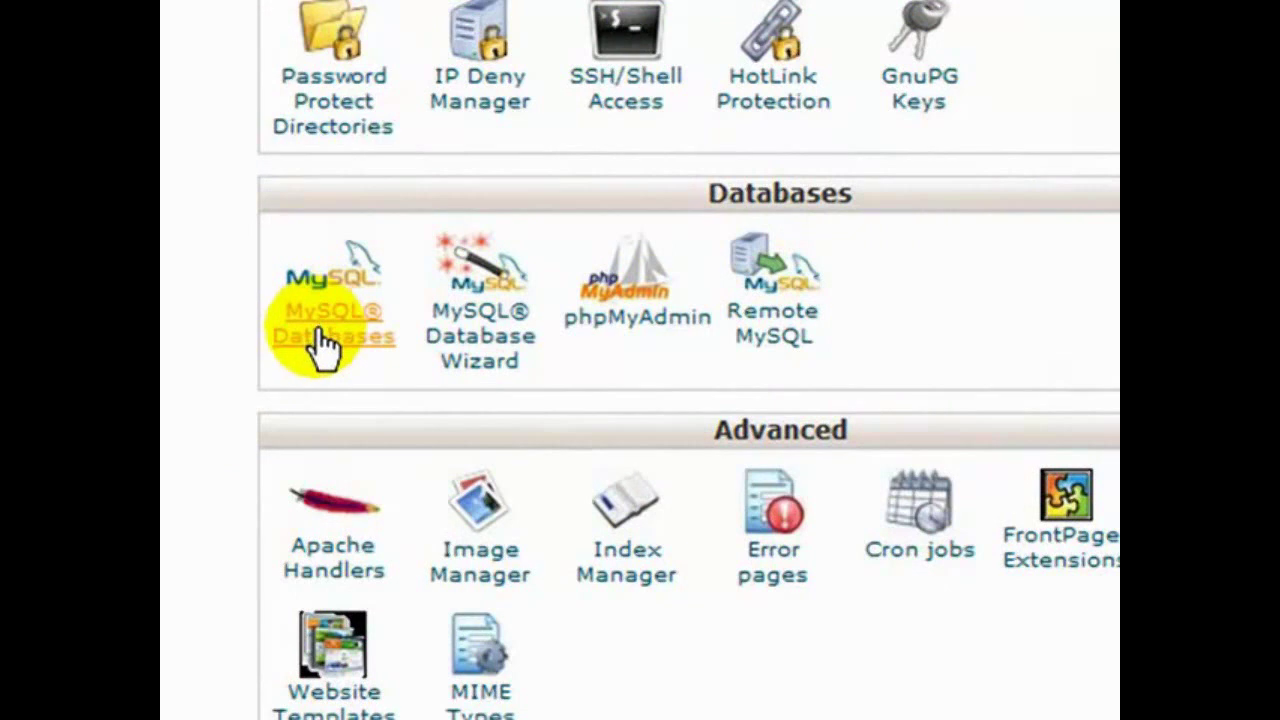
Open phpMyAdmin's export page and export all listed databases as an SQL file with no compression
{"action": "left_click", "coordinate": [636, 336]}
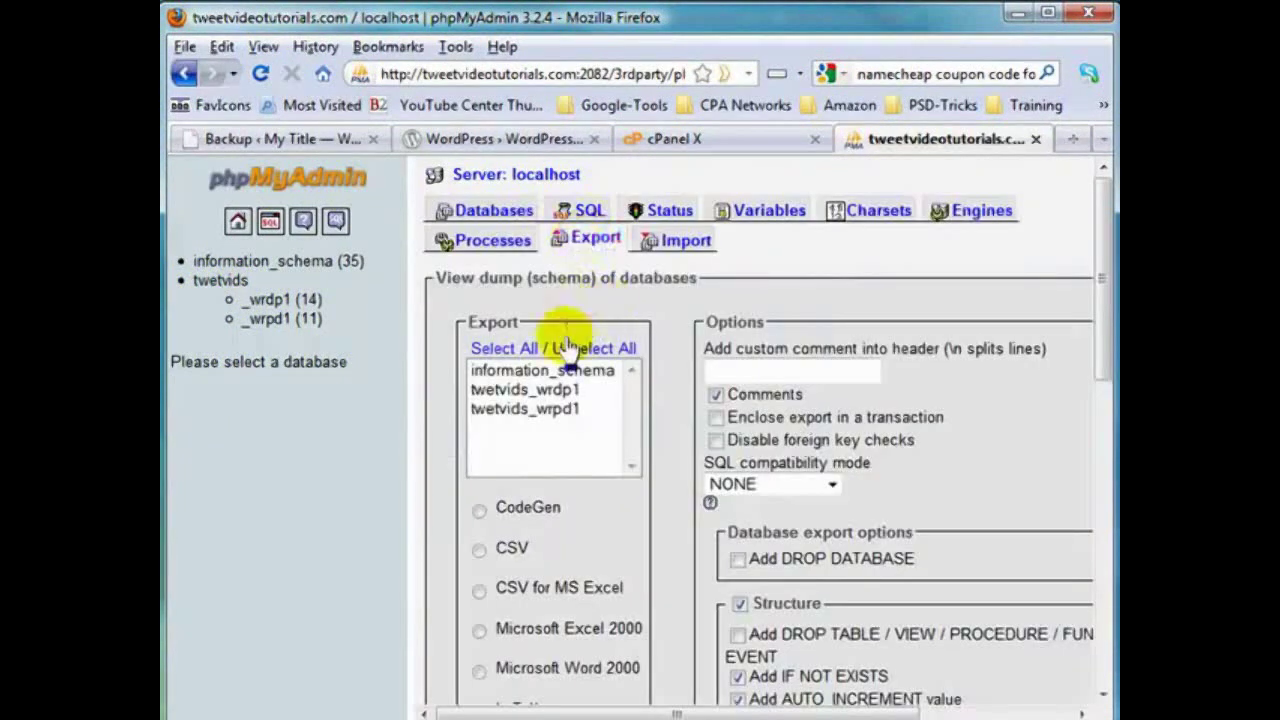
{"action": "left_click", "coordinate": [505, 350]}
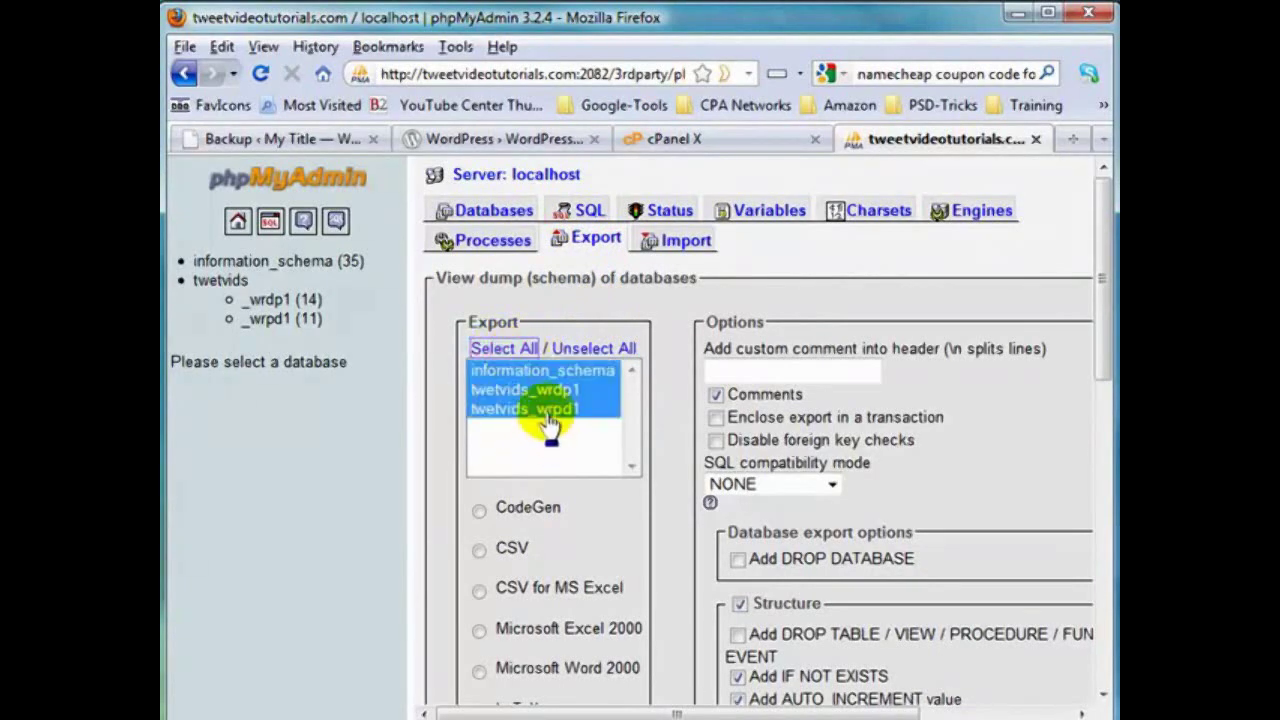
{"action": "left_click_drag", "start_coordinate": [1107, 348], "coordinate": [1094, 509]}
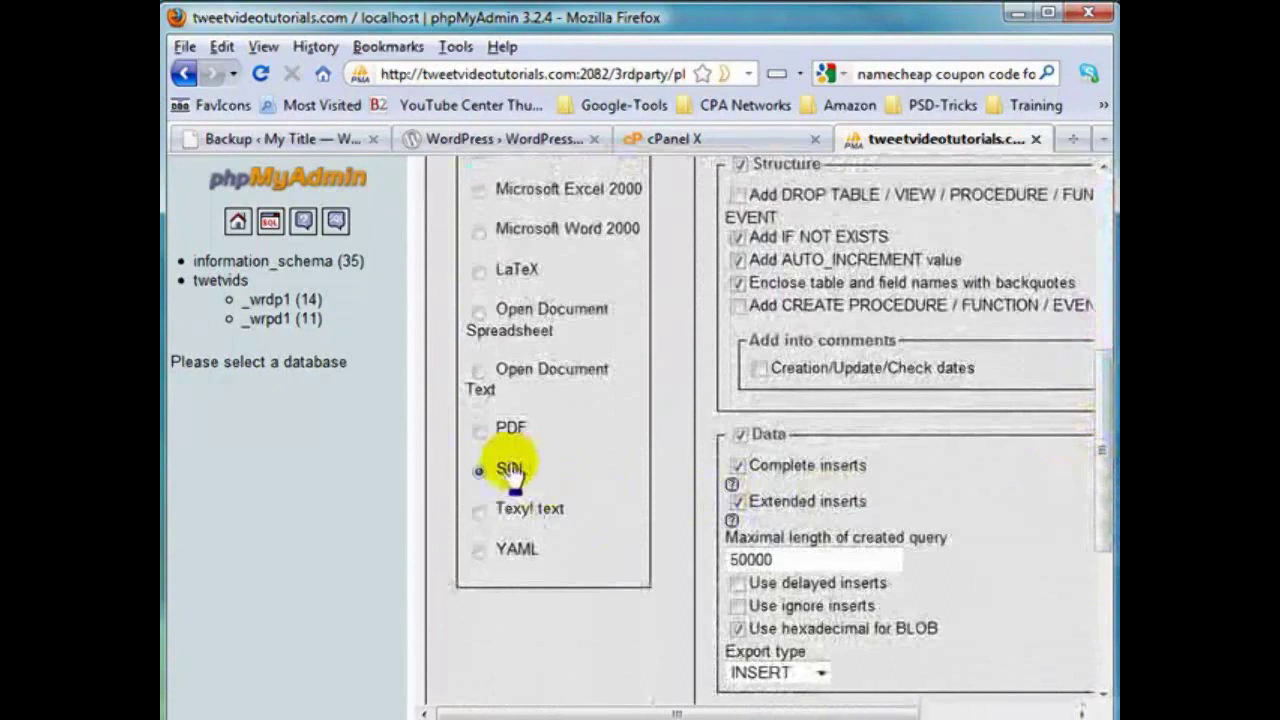
{"action": "mouse_move", "coordinate": [1094, 500]}
{"action": "left_mouse_down"}
{"action": "mouse_move", "coordinate": [1108, 330]}
{"action": "mouse_move", "coordinate": [1107, 515]}
{"action": "left_mouse_up"}
{"action": "left_click_drag", "start_coordinate": [1101, 455], "coordinate": [1102, 583]}
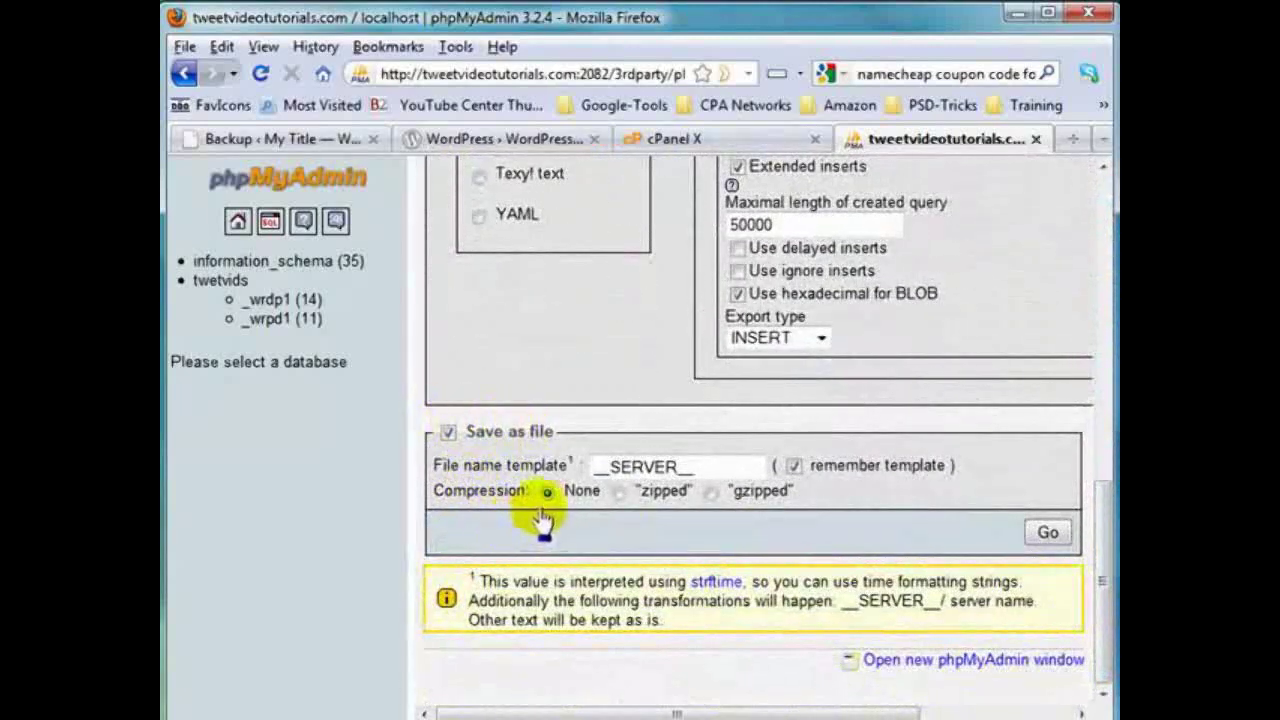
{"action": "left_click", "coordinate": [1047, 535]}
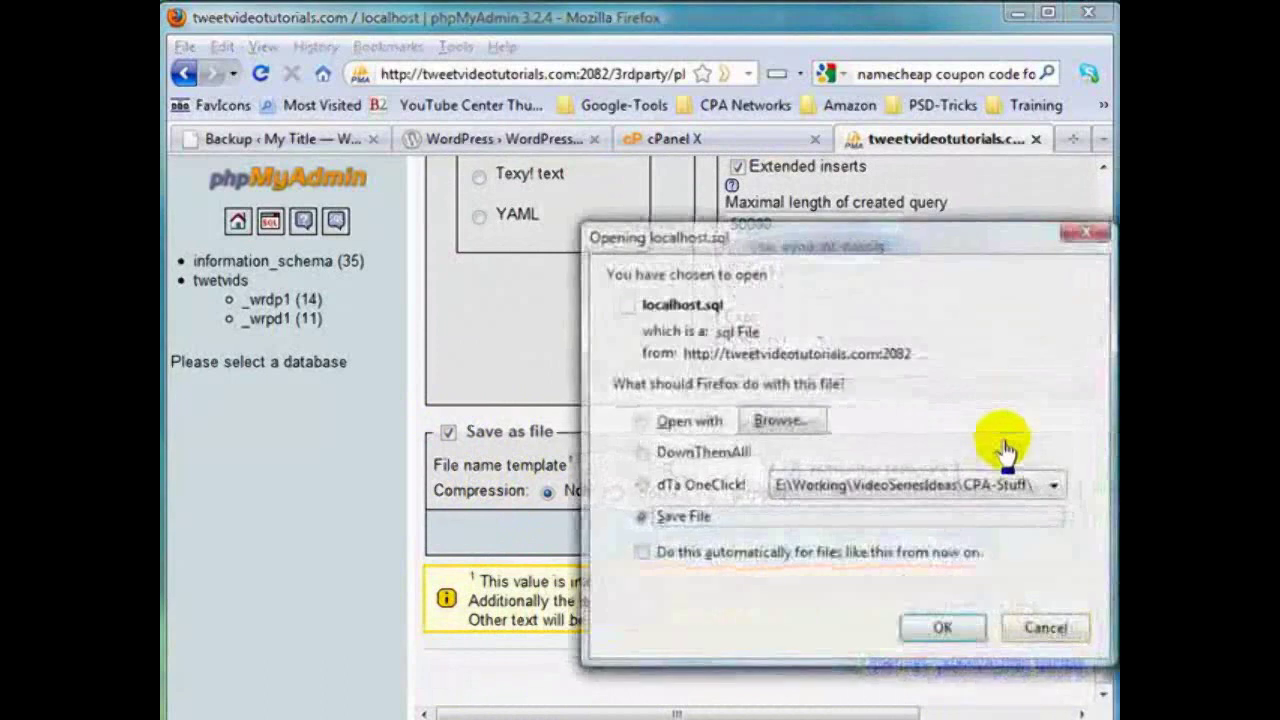
Save the exported localhost.sql file in the database folder inside WP-WorkingFolder > Blog1 > backups
{"action": "left_click", "coordinate": [641, 516]}
{"action": "left_click", "coordinate": [943, 628]}
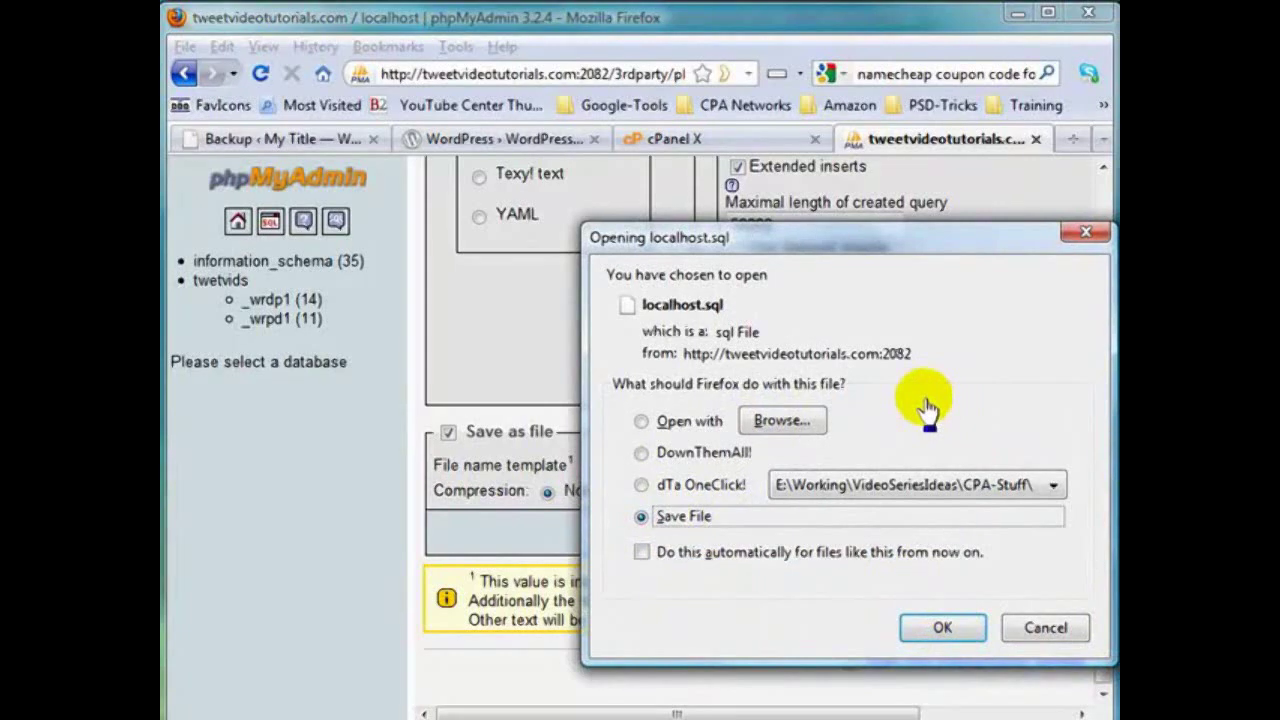
{"action": "left_click", "coordinate": [943, 628]}
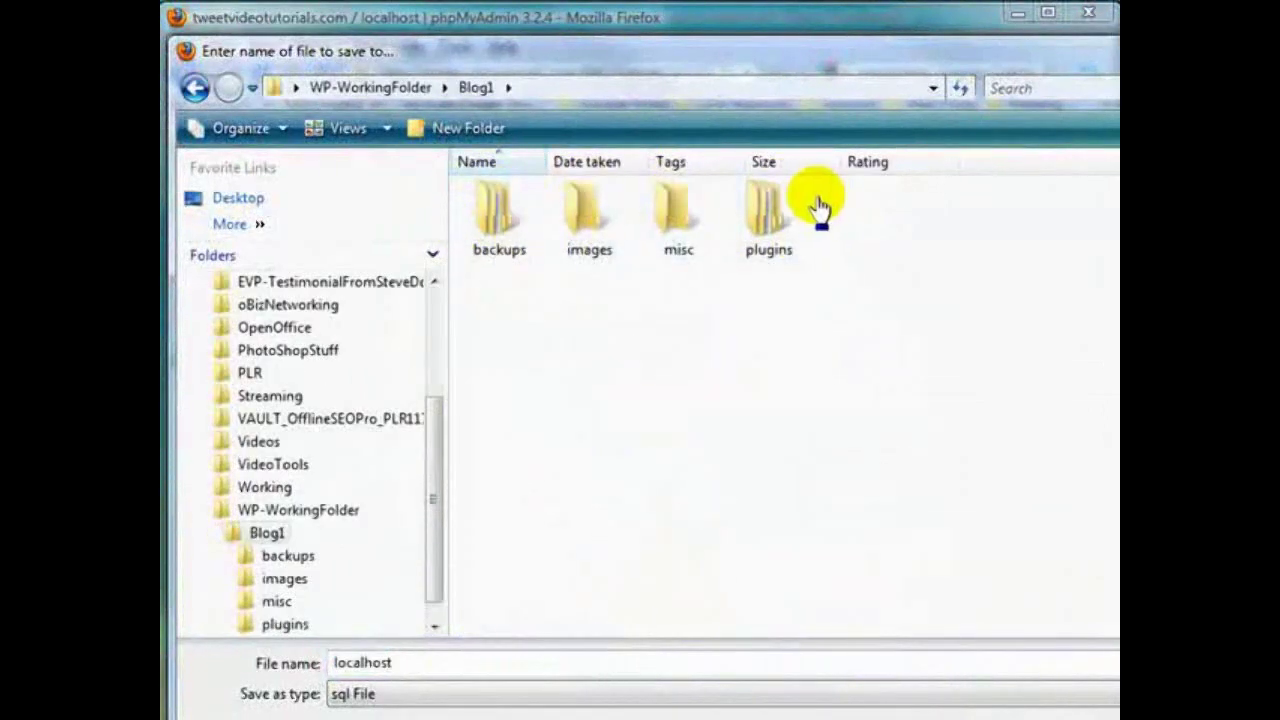
{"action": "double_click", "coordinate": [497, 218]}
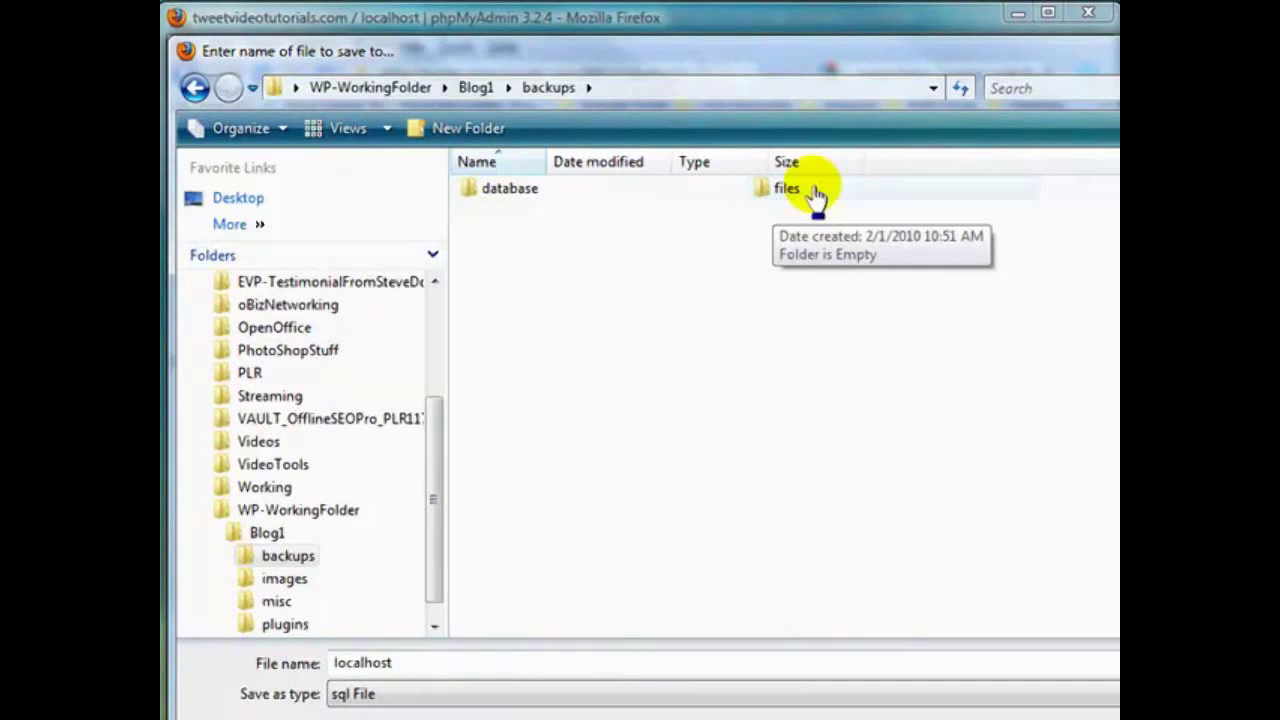
{"action": "double_click", "coordinate": [490, 200]}
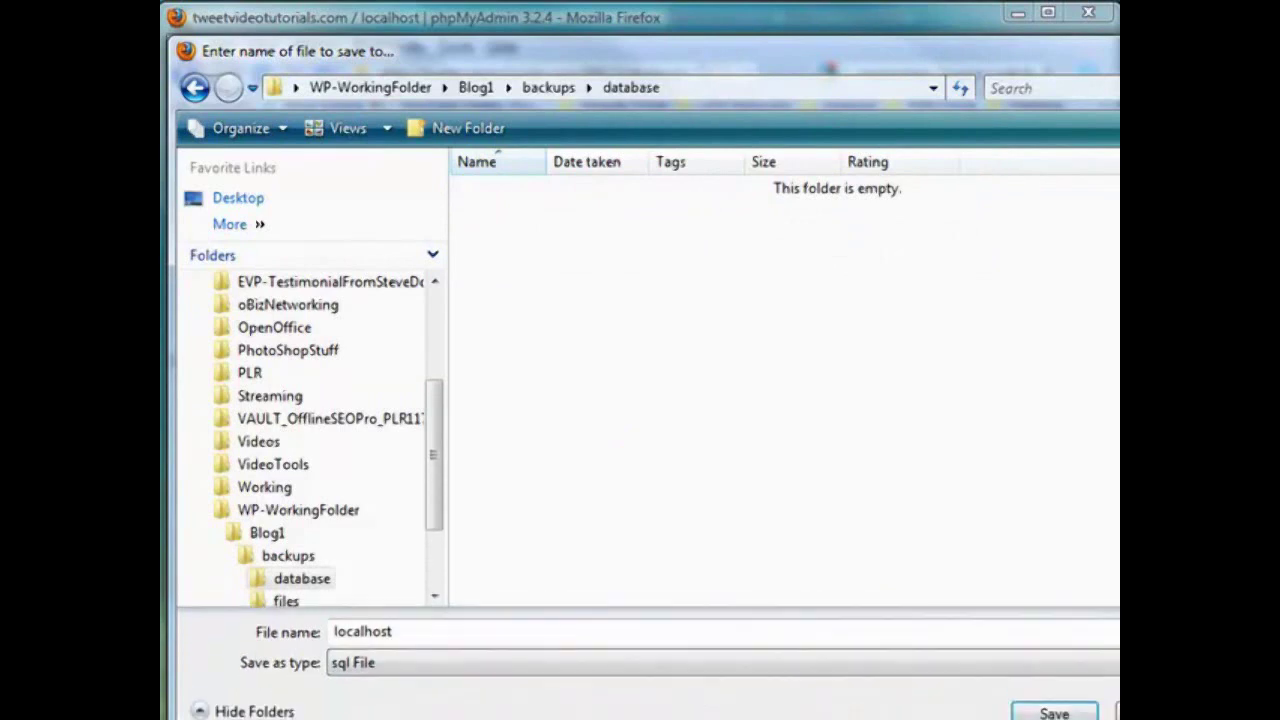
{"action": "left_click", "coordinate": [1055, 690]}
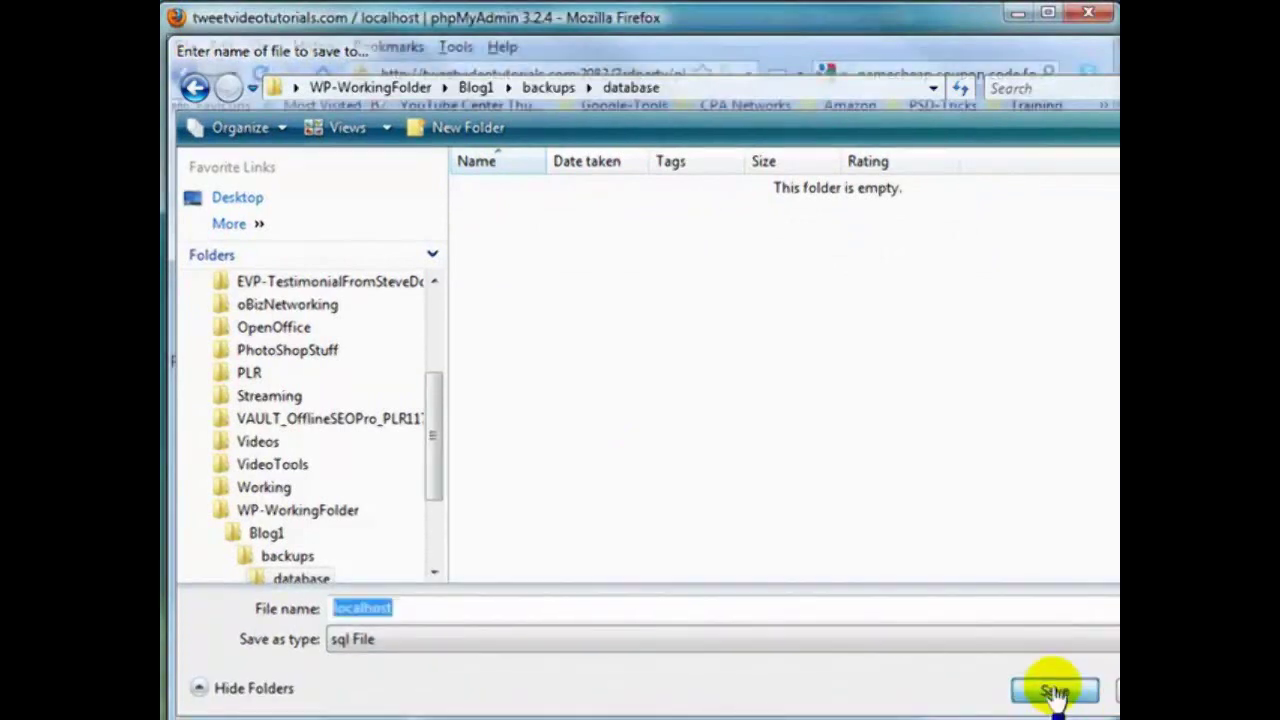
Close the Downloads window and the phpMyAdmin page, returning to the top of the cPanel home page
{"action": "left_click_drag", "start_coordinate": [200, 0], "coordinate": [588, 135]}
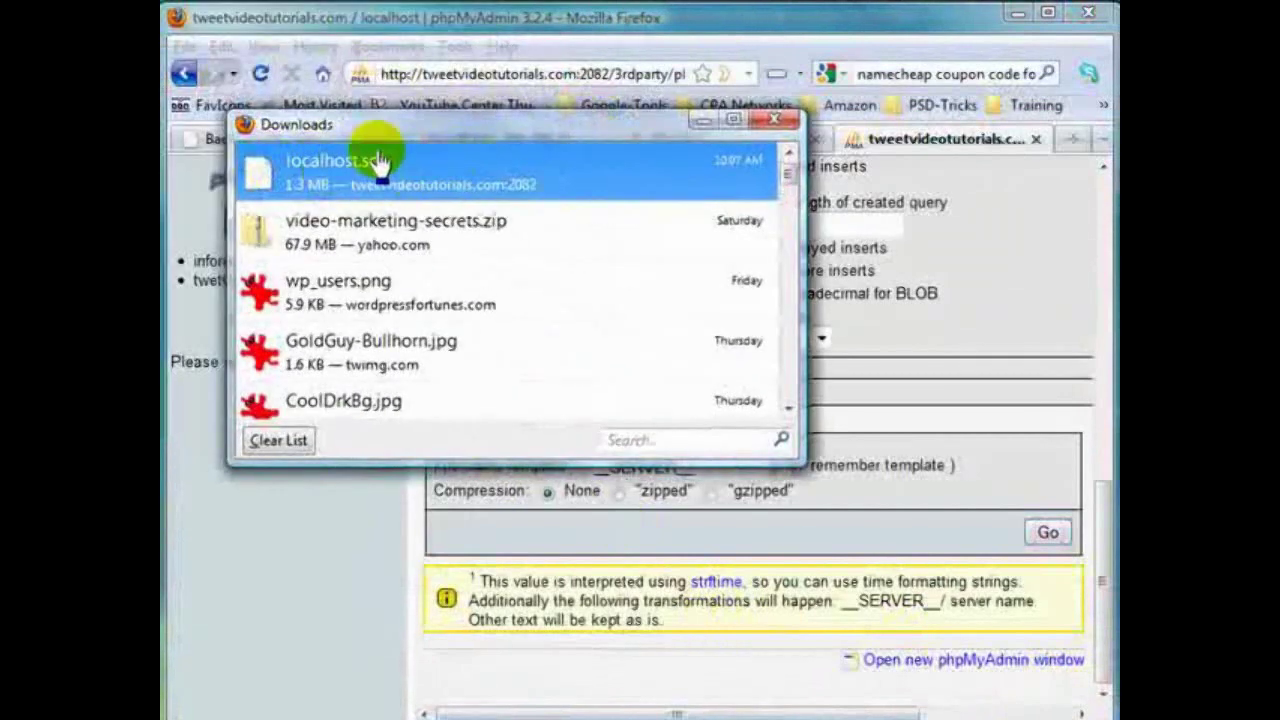
{"action": "left_click", "coordinate": [775, 122]}
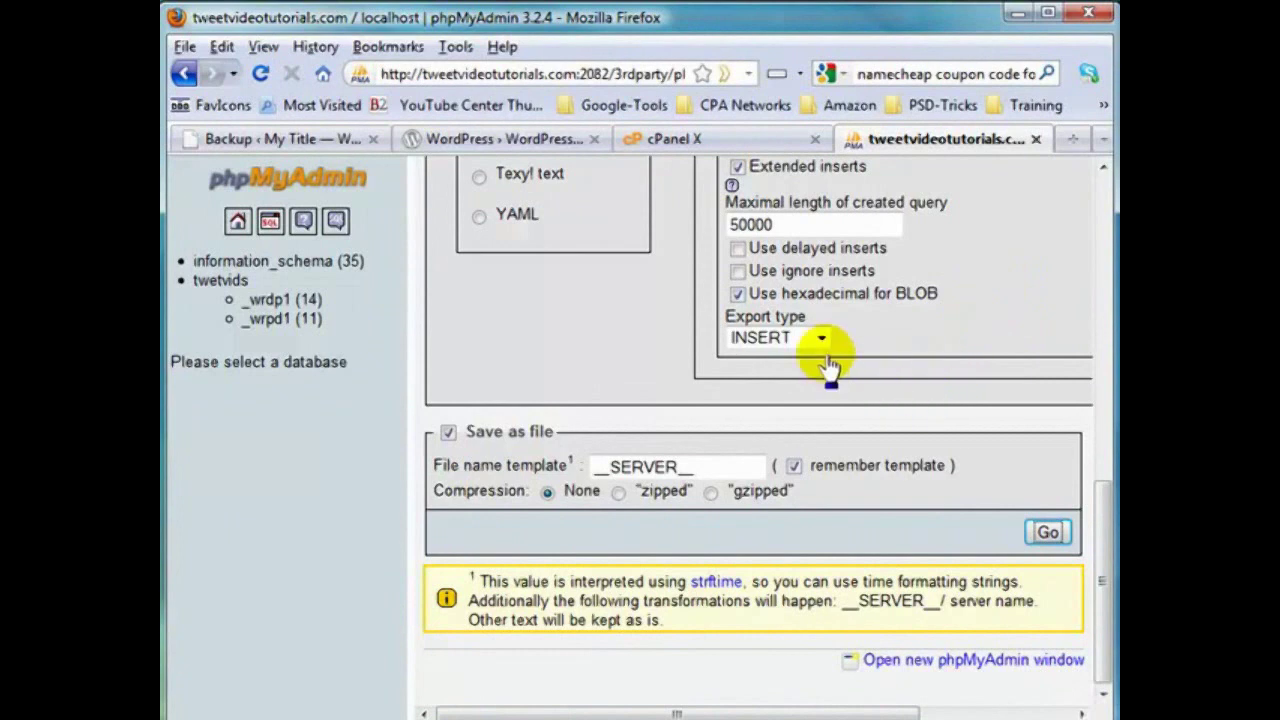
{"action": "left_click", "coordinate": [1036, 139]}
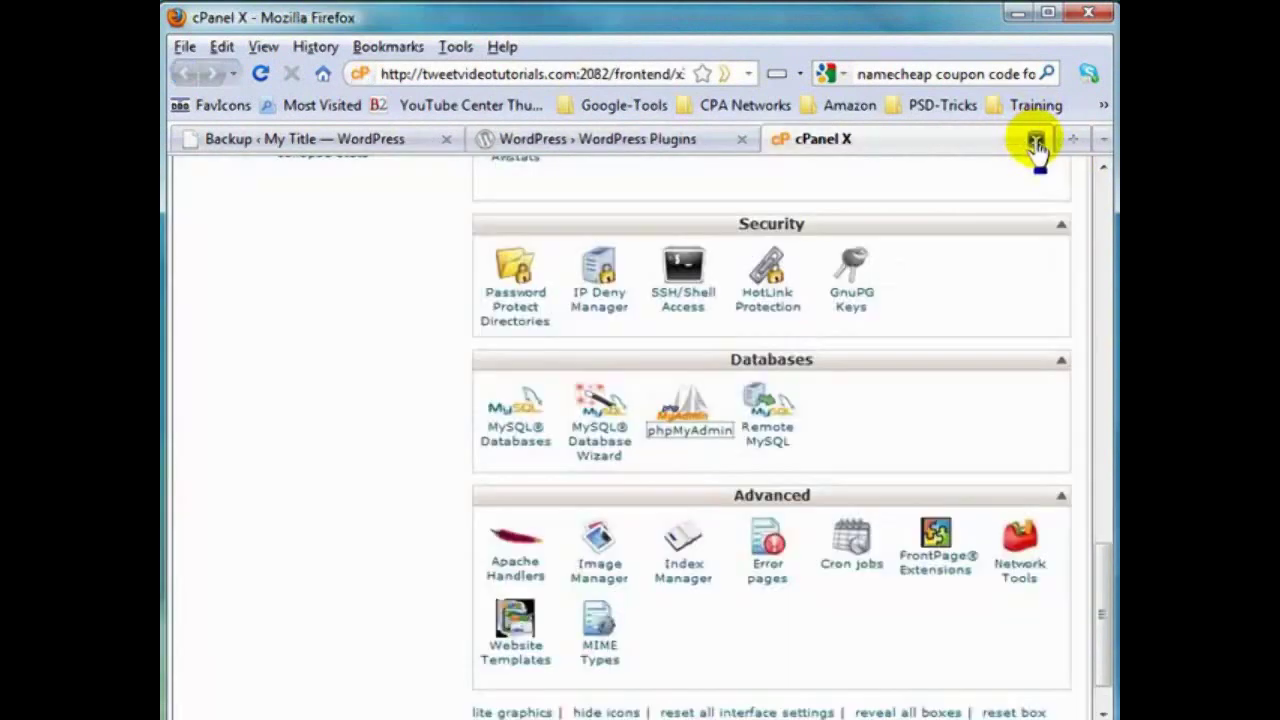
{"action": "left_click_drag", "start_coordinate": [1103, 620], "coordinate": [1090, 186]}
{"action": "left_click", "coordinate": [1063, 198]}
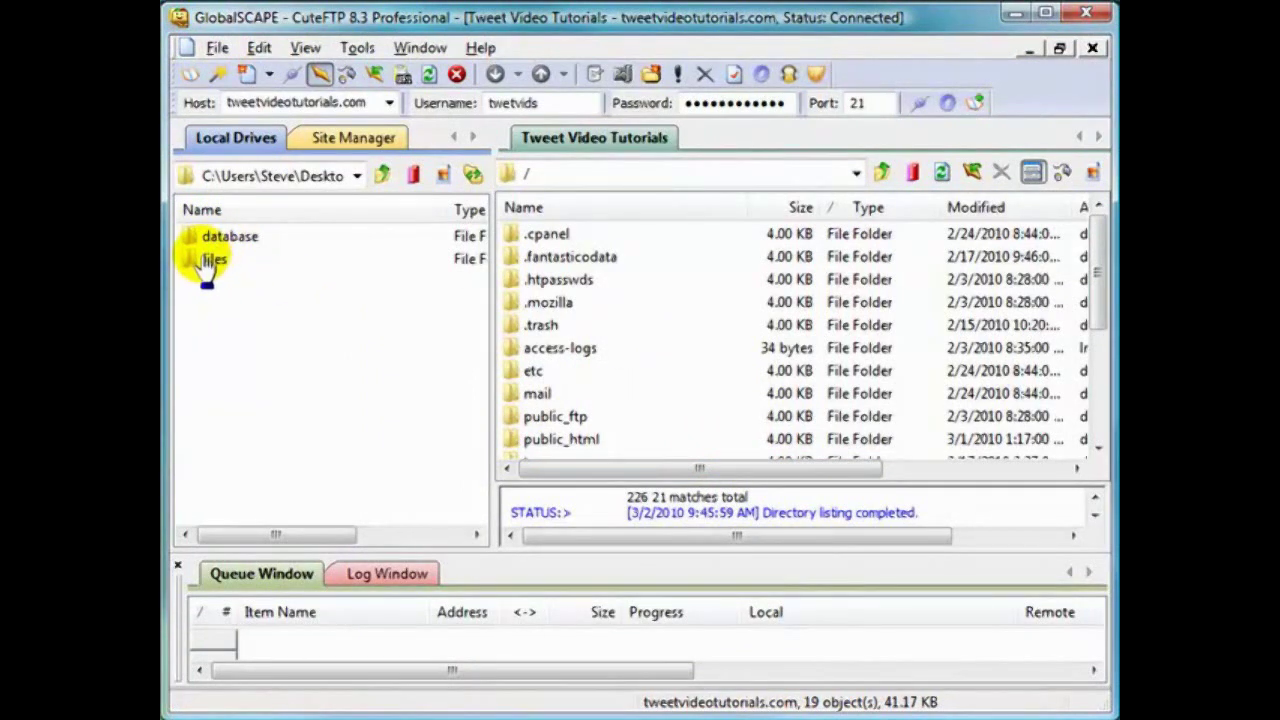
Switch to CuteFTP, open the remote public_html folder and view the download option for the wp-includes folder
{"action": "left_click_drag", "start_coordinate": [1100, 318], "coordinate": [1094, 357]}
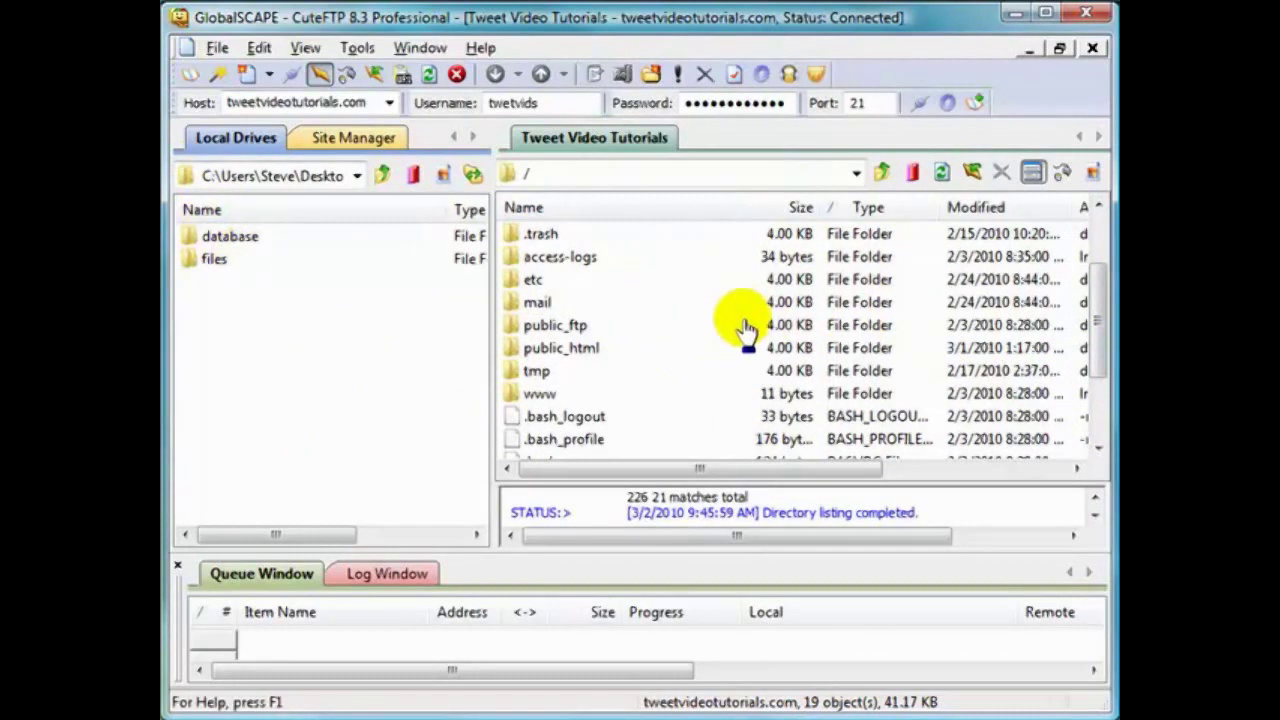
{"action": "double_click", "coordinate": [553, 347]}
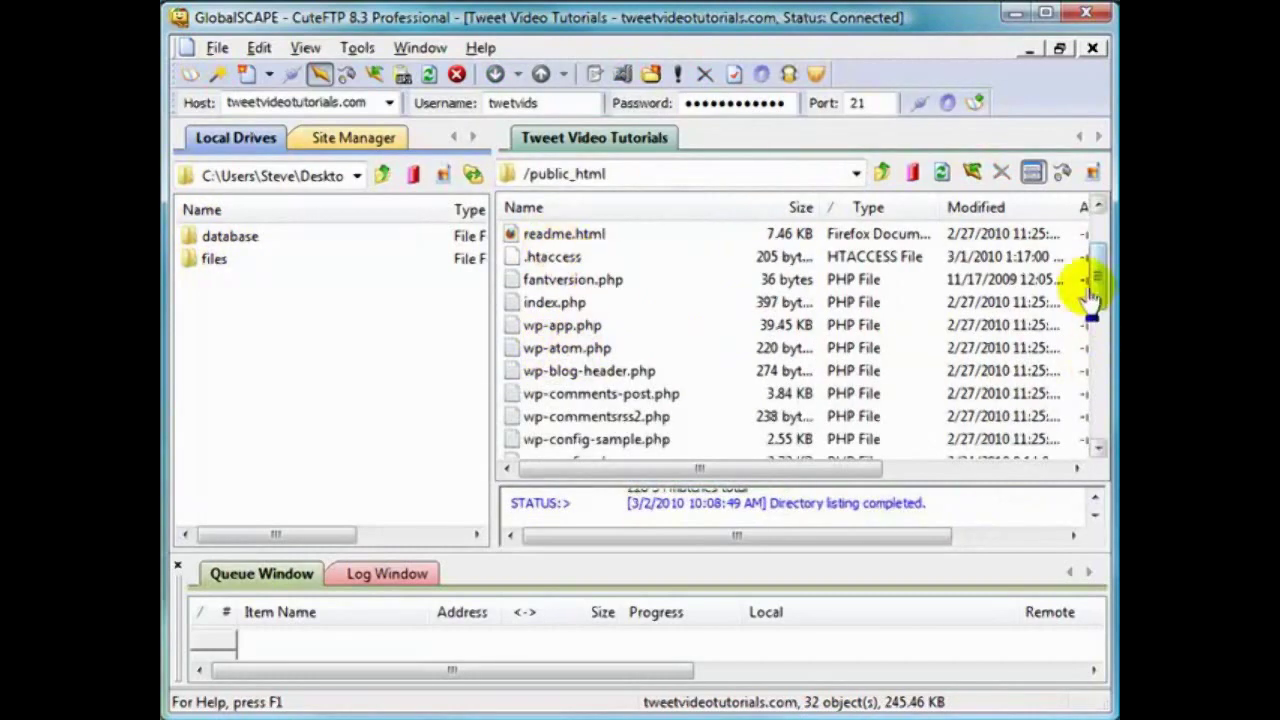
{"action": "left_click_drag", "start_coordinate": [1092, 272], "coordinate": [1095, 178]}
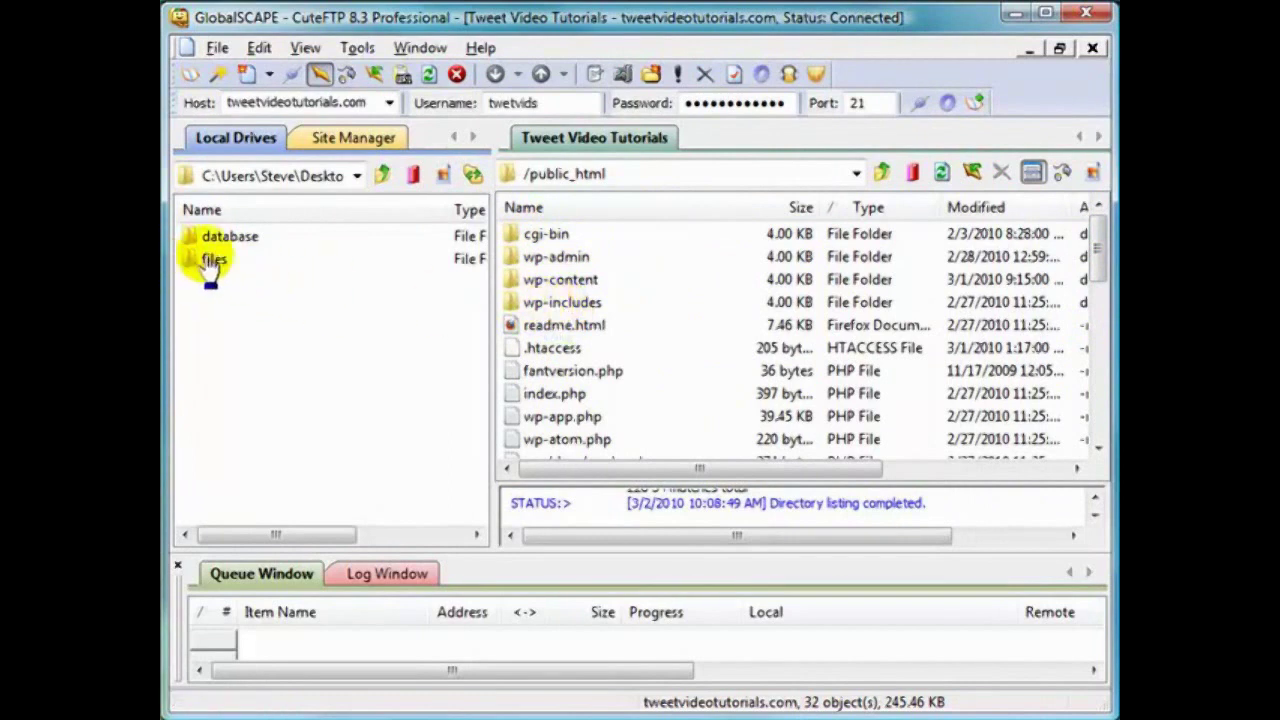
{"action": "right_click", "coordinate": [561, 309]}
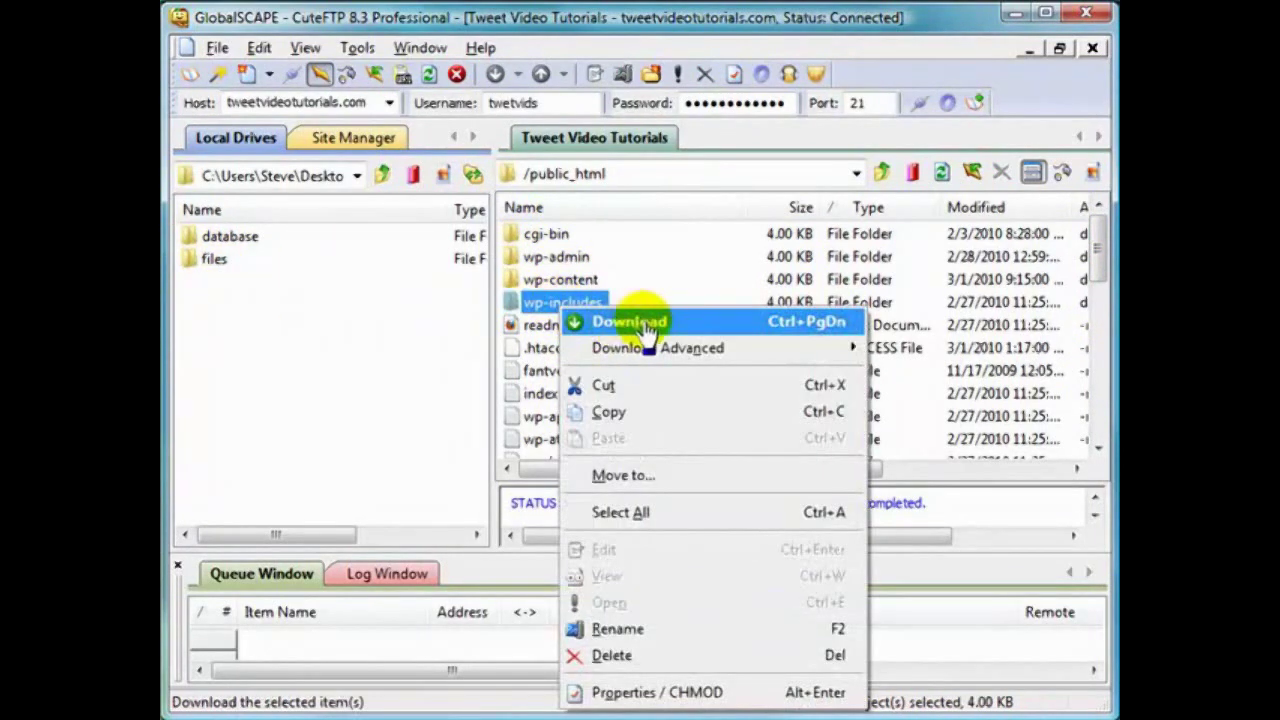
{"action": "left_click", "coordinate": [622, 265]}
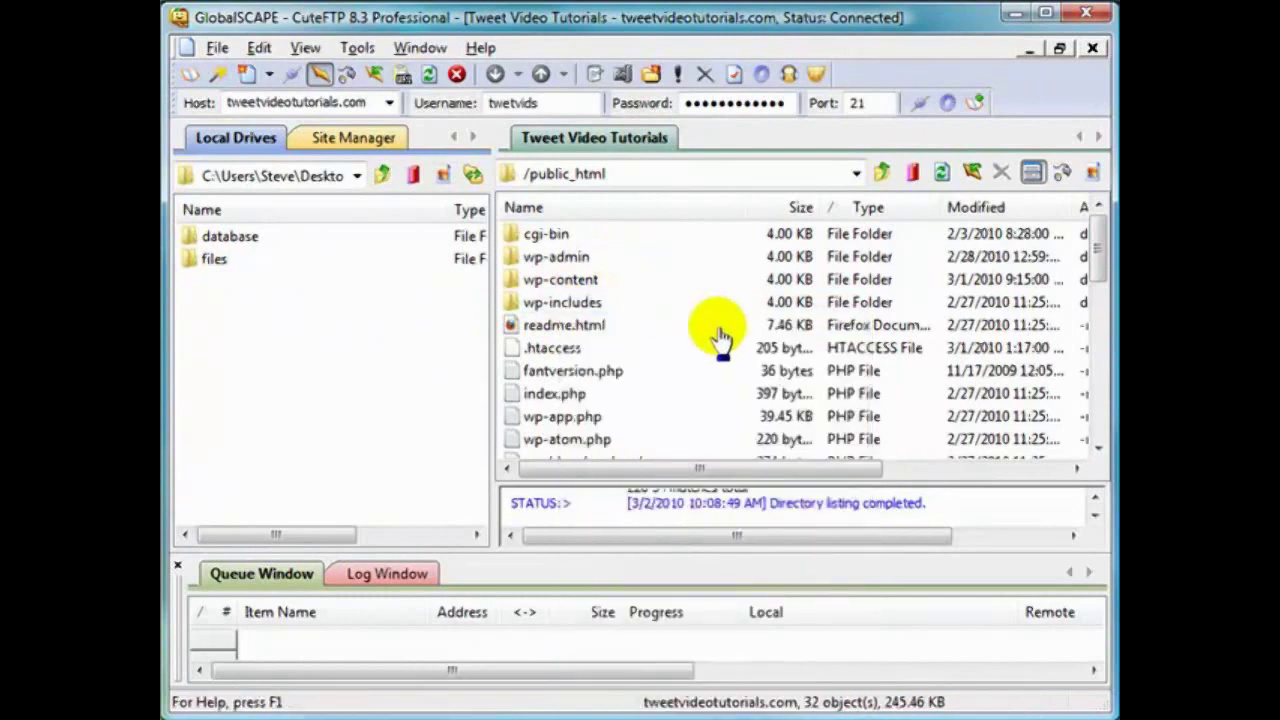